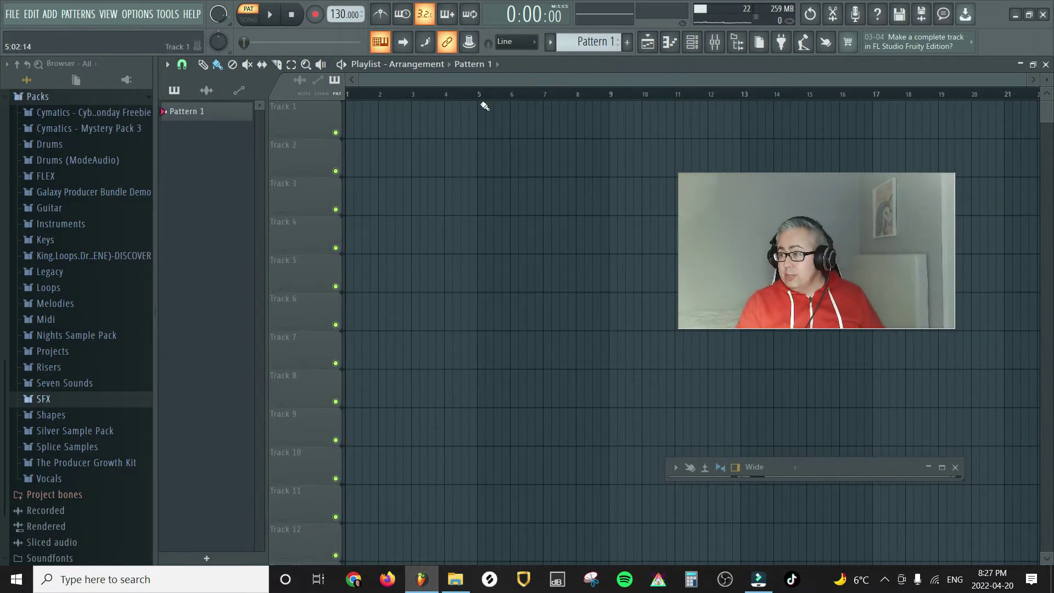
# Open the Fruity parametric EQ 2 from the Vocal Main mixer track and move its window clear for viewing
pyautogui.click(719, 42)
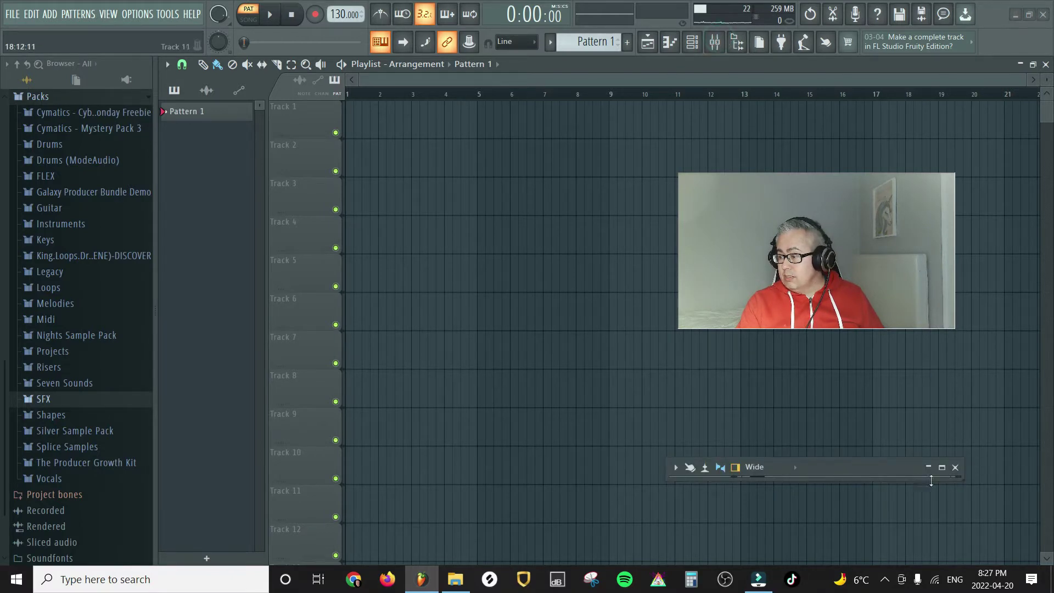
pyautogui.click(941, 467)
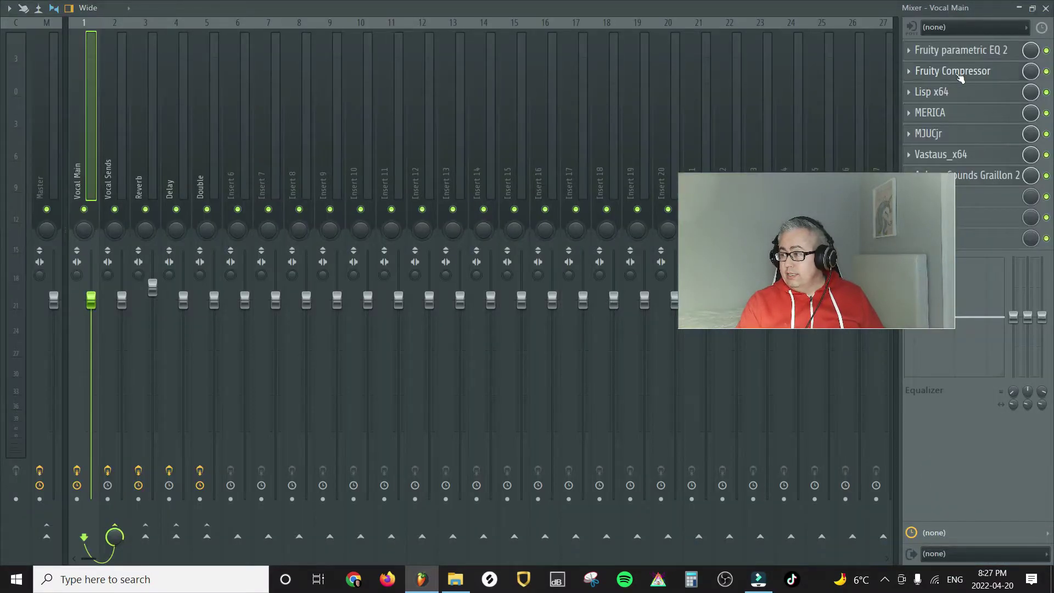
pyautogui.click(956, 72)
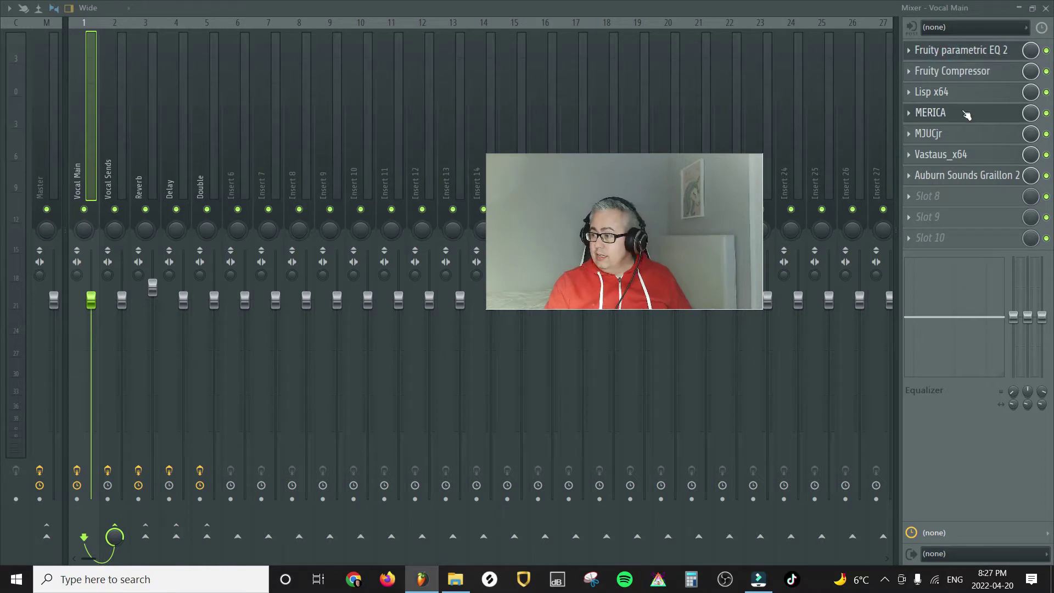
pyautogui.click(1019, 8)
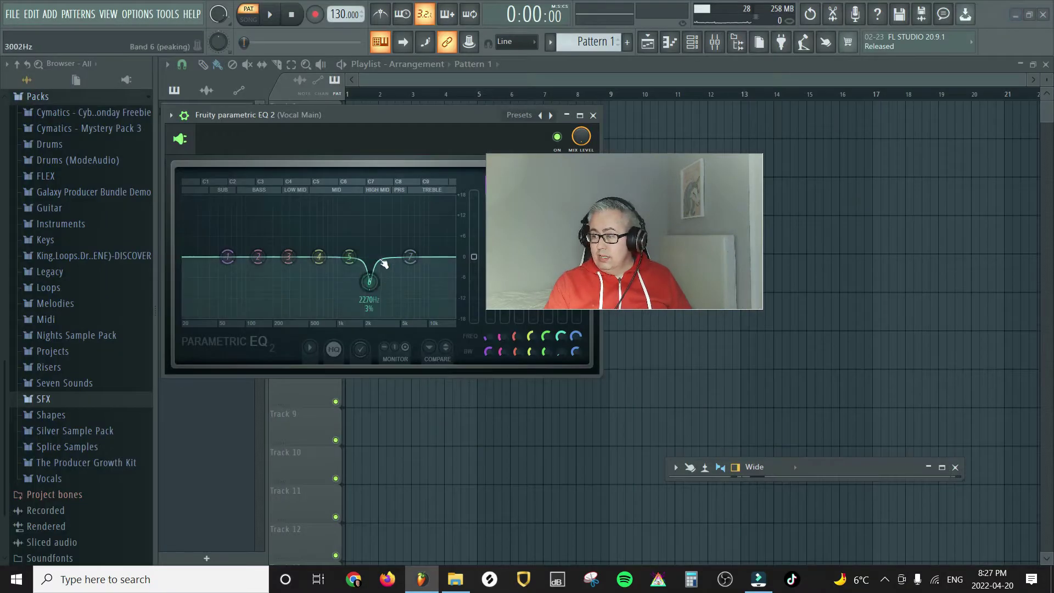
pyautogui.moveTo(403, 114); pyautogui.dragTo(424, 269)
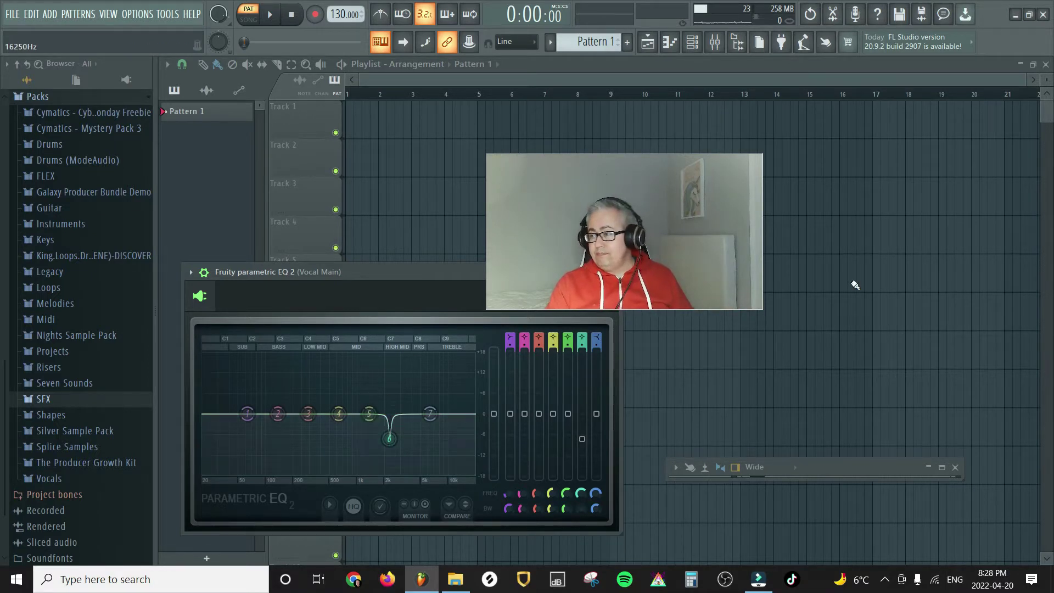
# Open the Fruity Compressor from the Vocal Main effect chain to examine its settings
pyautogui.click(939, 469)
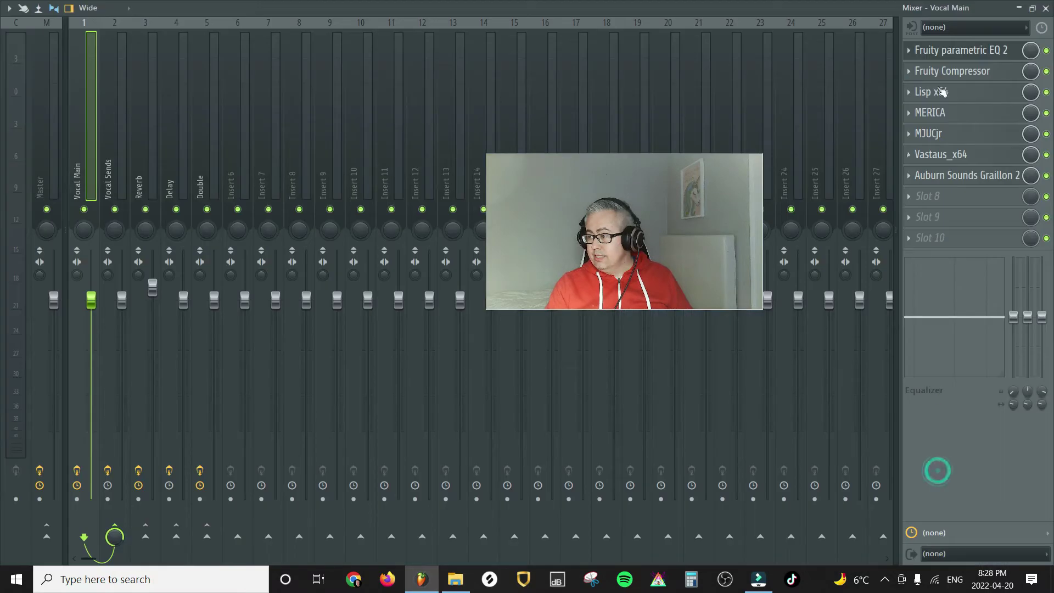
pyautogui.click(944, 75)
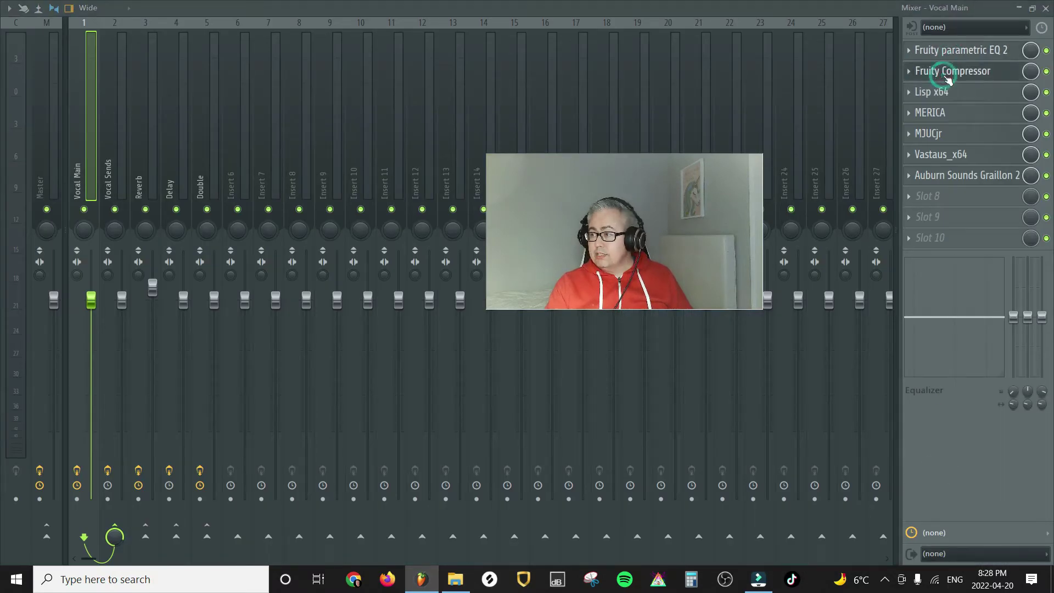
pyautogui.click(1019, 8)
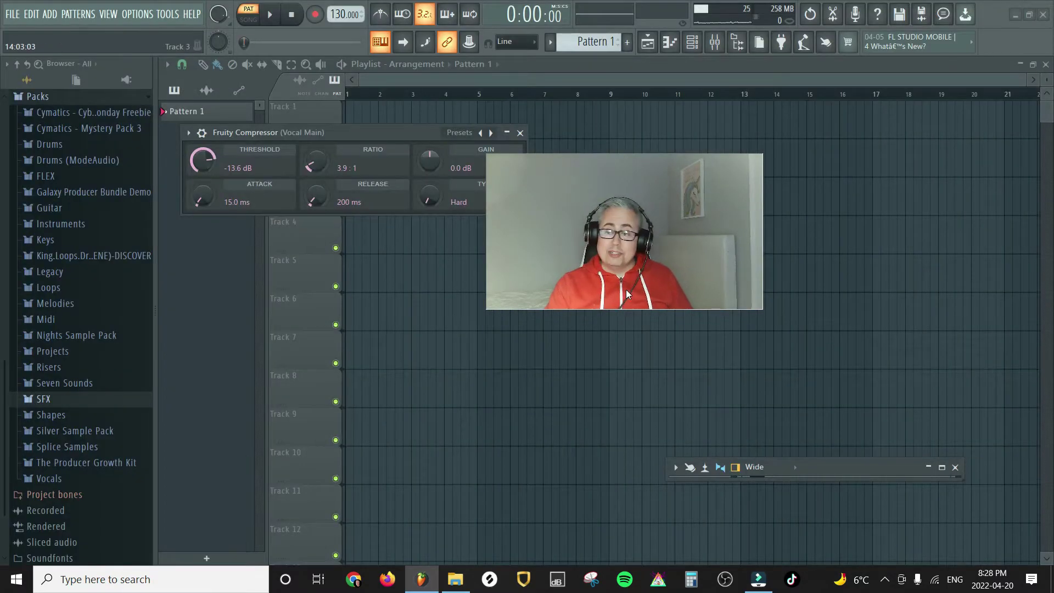
pyautogui.click(245, 133)
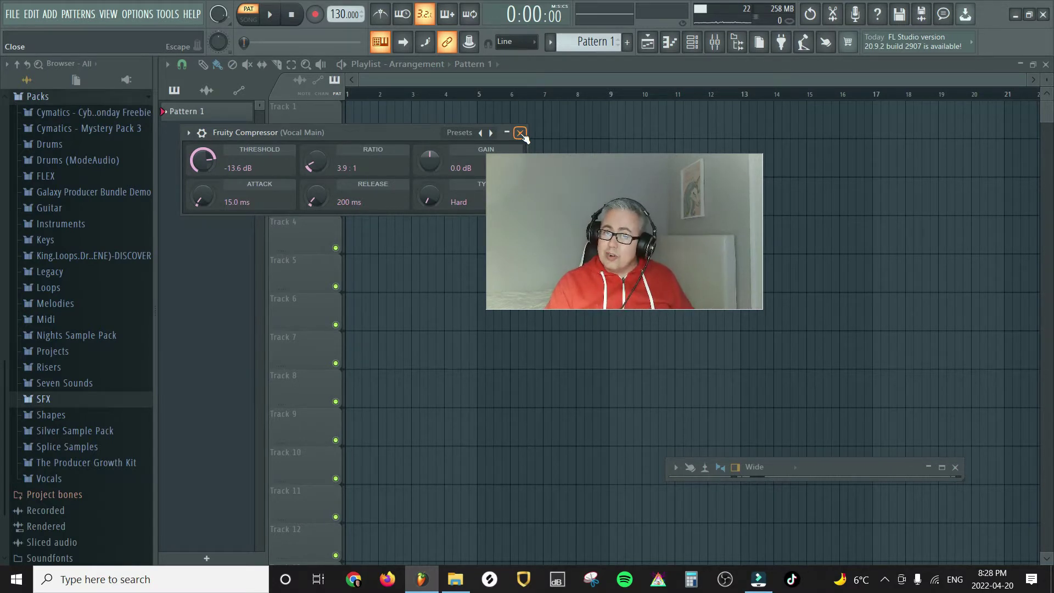
# Open the Lisp x64 de-esser from the Vocal Main effect chain and move its window so all controls are accessible
pyautogui.click(720, 45)
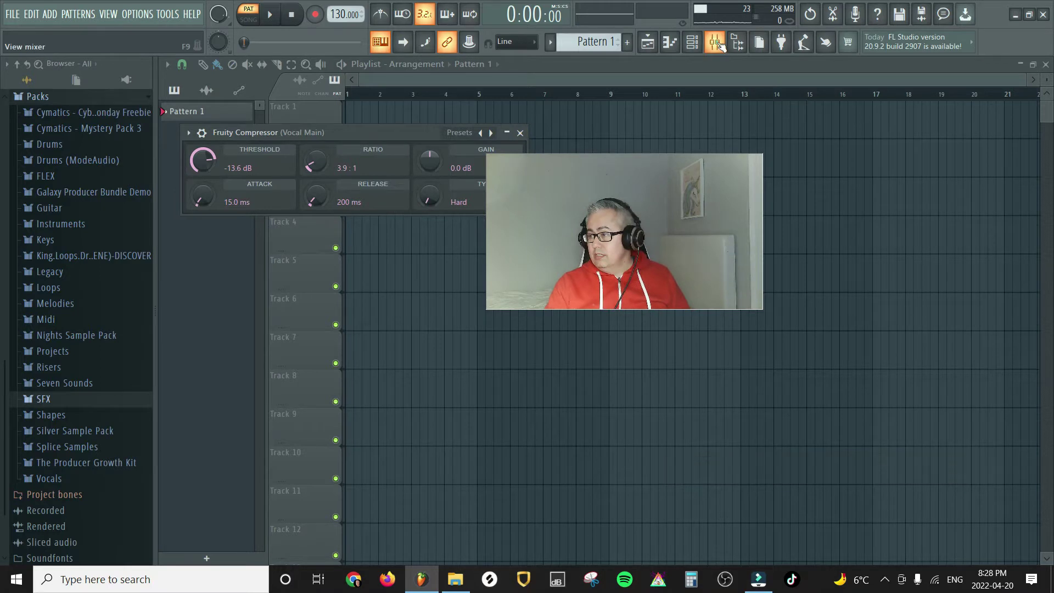
pyautogui.click(719, 46)
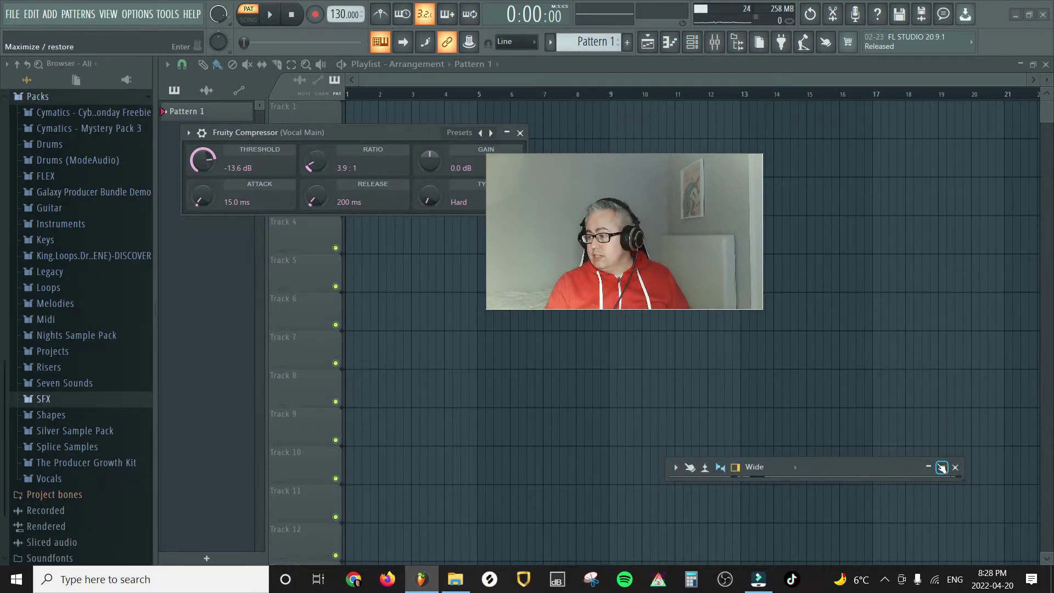
pyautogui.click(940, 466)
pyautogui.click(938, 70)
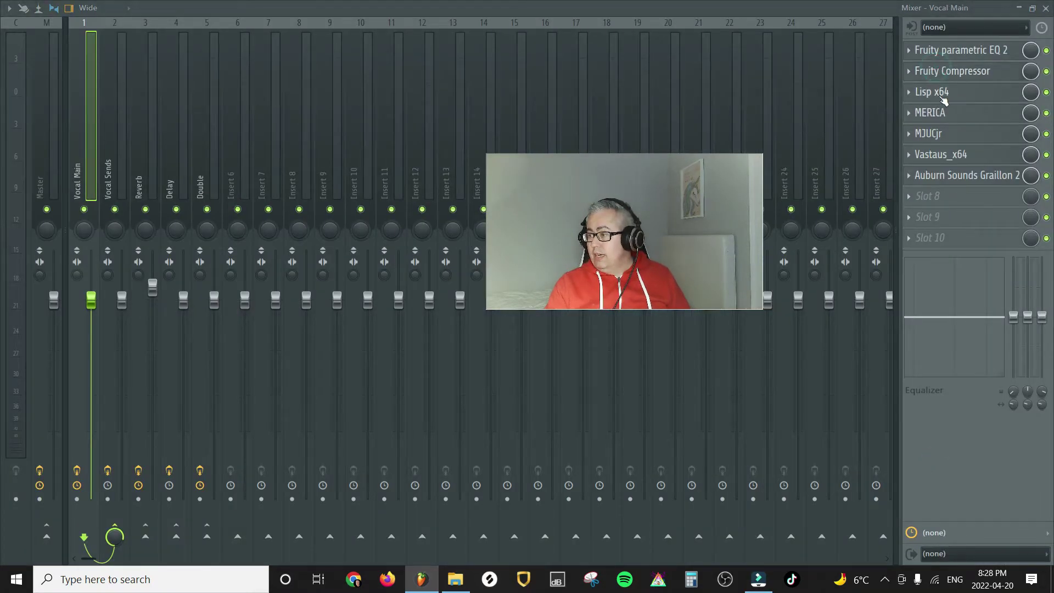
pyautogui.click(941, 96)
pyautogui.rightClick(1013, 34)
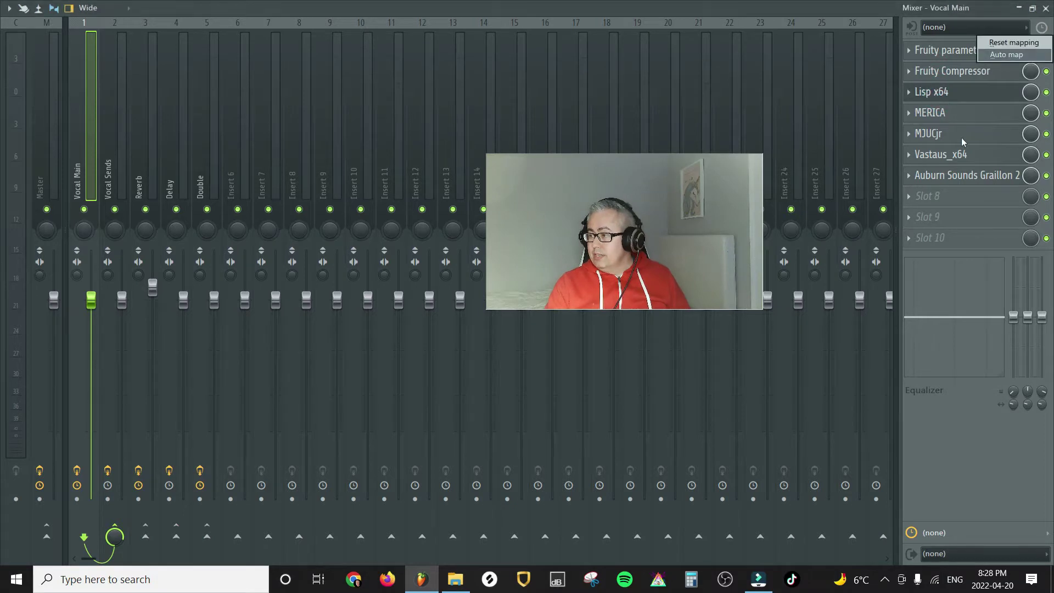
pyautogui.click(970, 10)
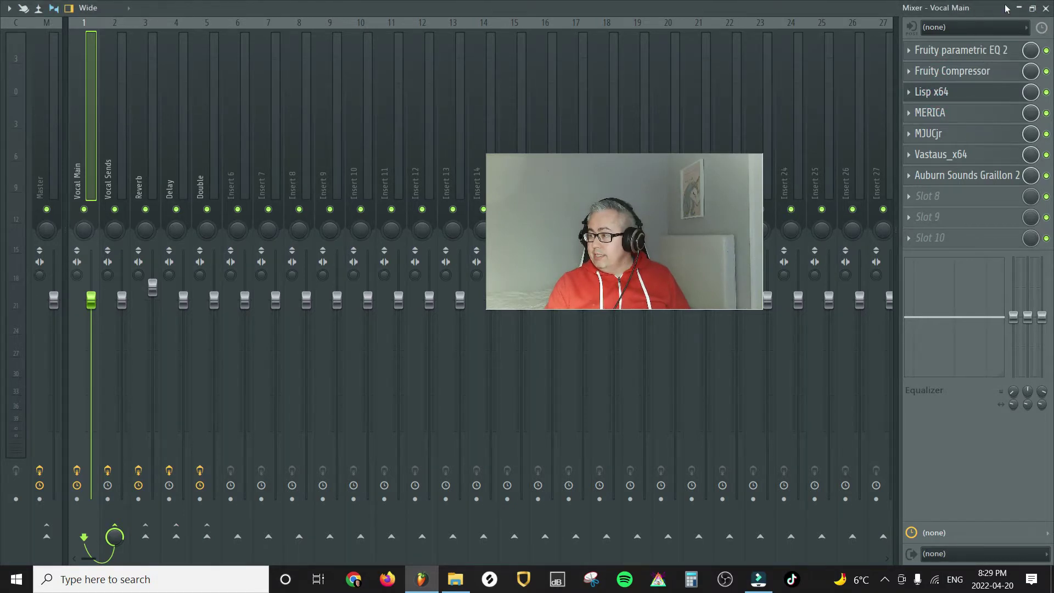
pyautogui.click(1019, 8)
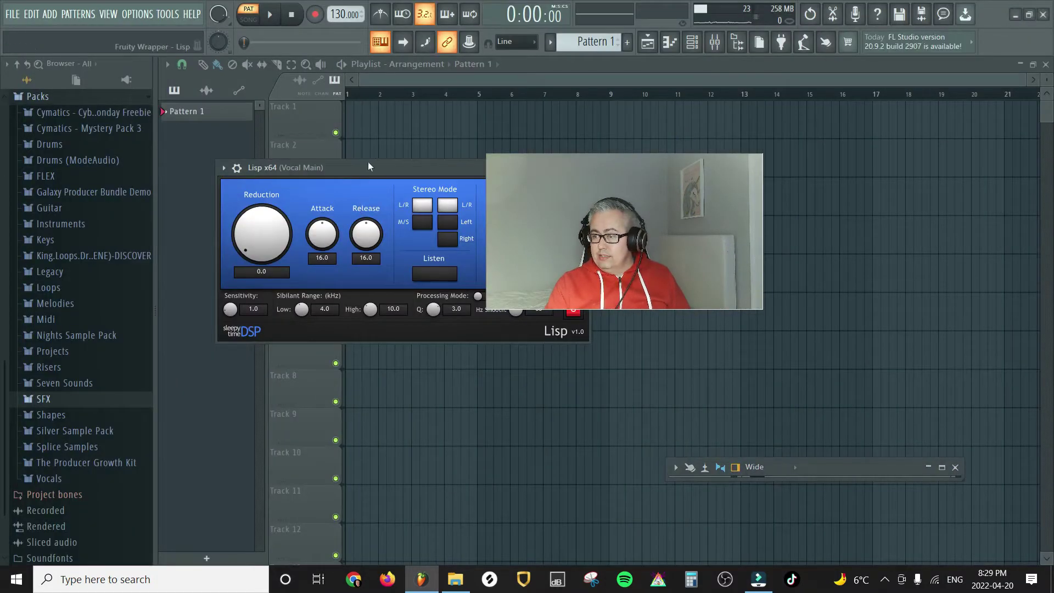
pyautogui.moveTo(368, 161); pyautogui.dragTo(338, 312)
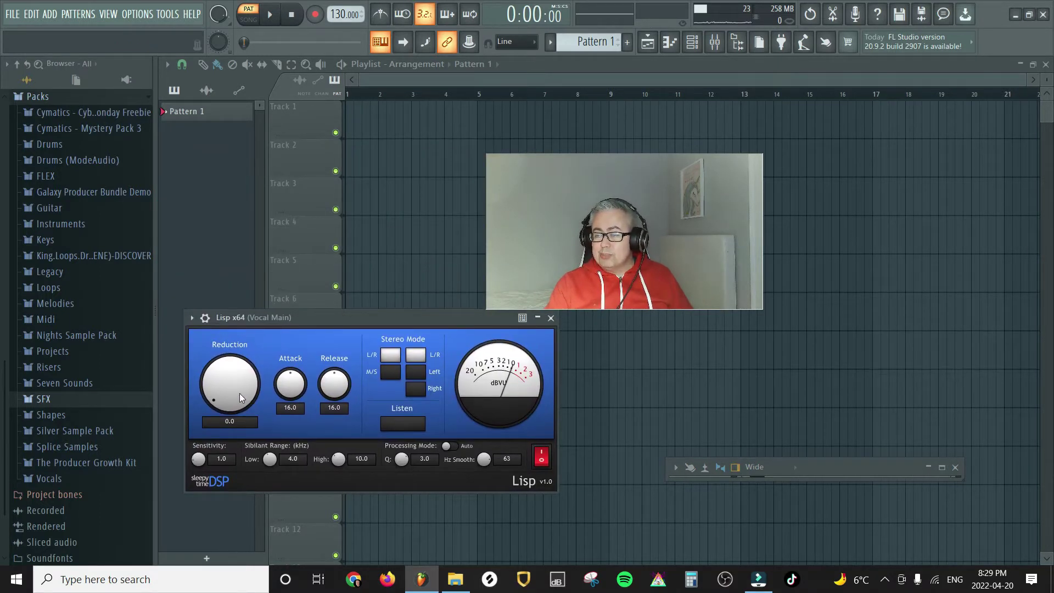
# Set Lisp's Reduction to 14.6 dB and its sibilant range to 4.5 kHz low and 7.0 kHz high, and reposition its window
pyautogui.moveTo(239, 393); pyautogui.dragTo(242, 365)
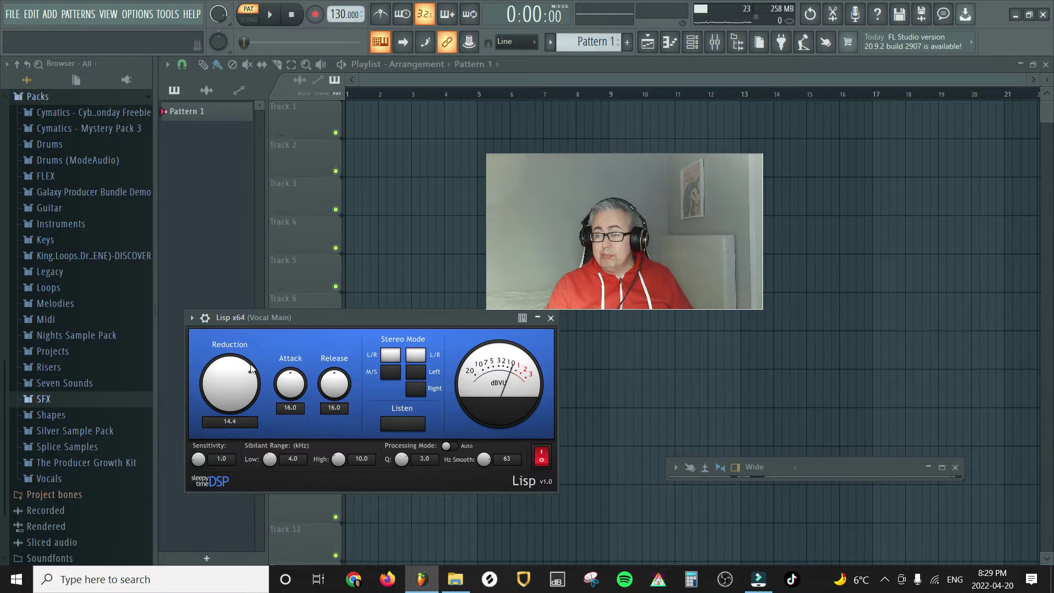
pyautogui.moveTo(213, 397); pyautogui.dragTo(209, 398)
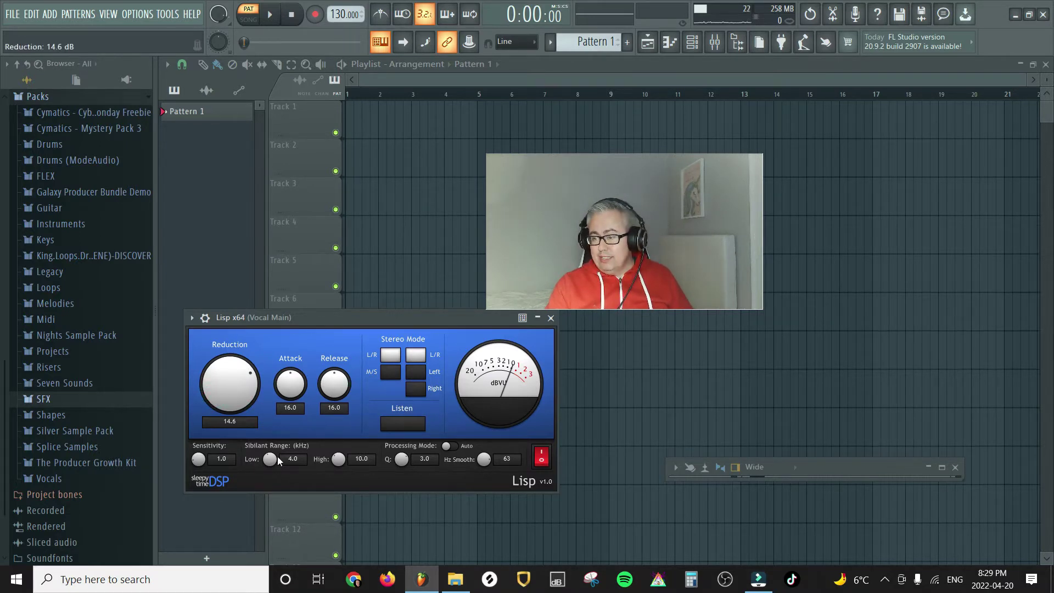
pyautogui.moveTo(269, 460); pyautogui.dragTo(270, 452)
pyautogui.moveTo(338, 459); pyautogui.dragTo(337, 484)
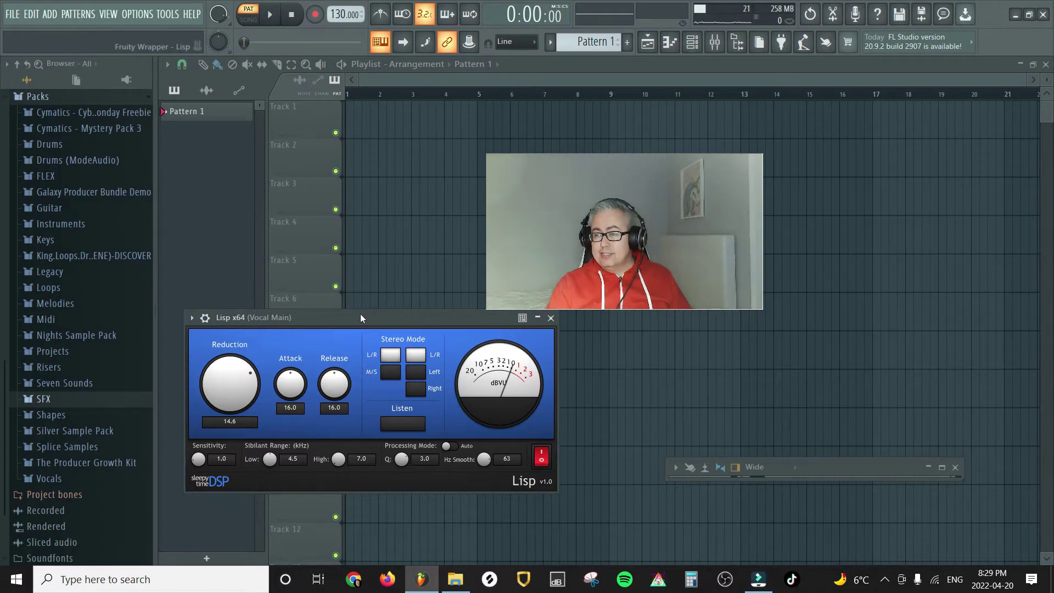
pyautogui.moveTo(360, 314); pyautogui.dragTo(337, 248)
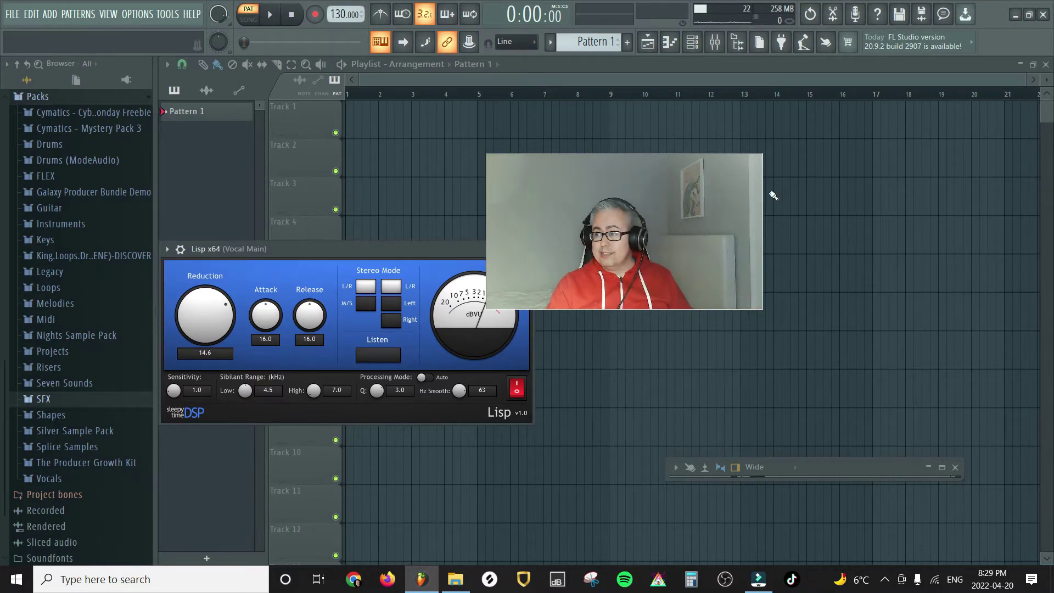
# Open the MERICA equalizer from the Vocal Main effect chain and reposition its window to examine the bands
pyautogui.click(714, 44)
pyautogui.click(712, 44)
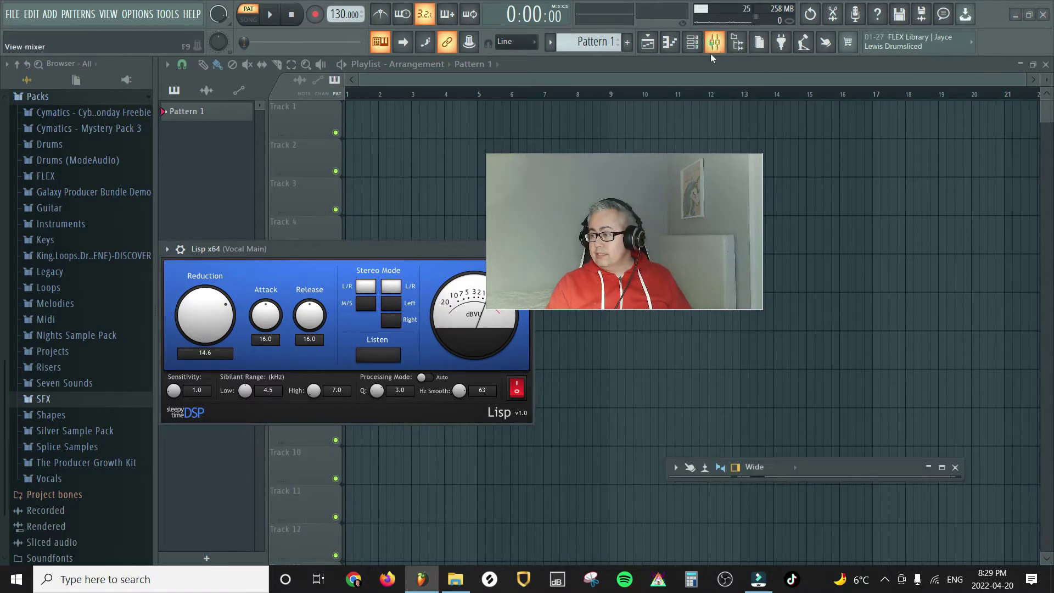
pyautogui.click(942, 468)
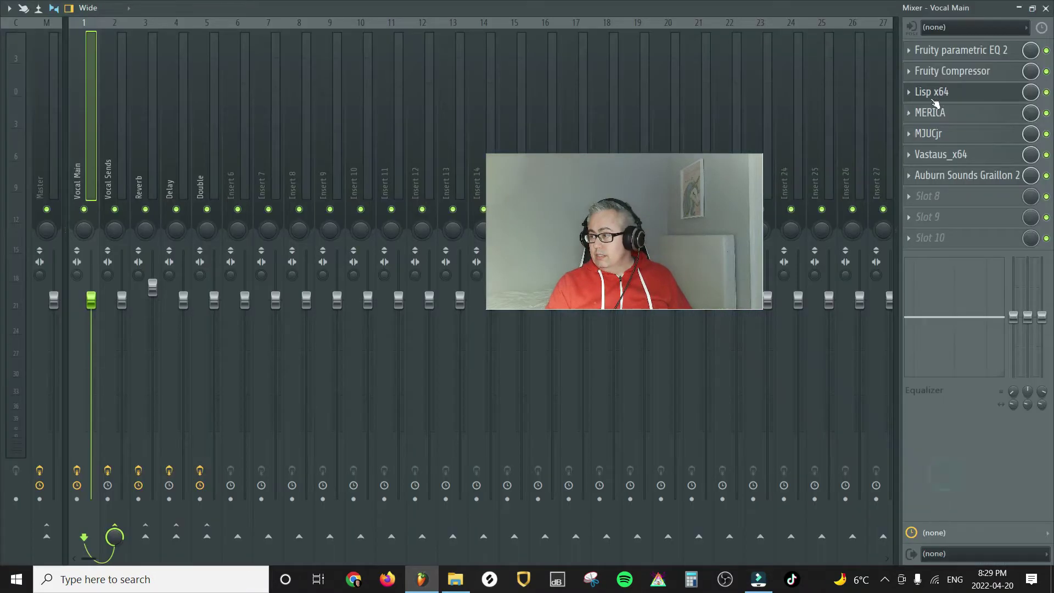
pyautogui.click(1019, 9)
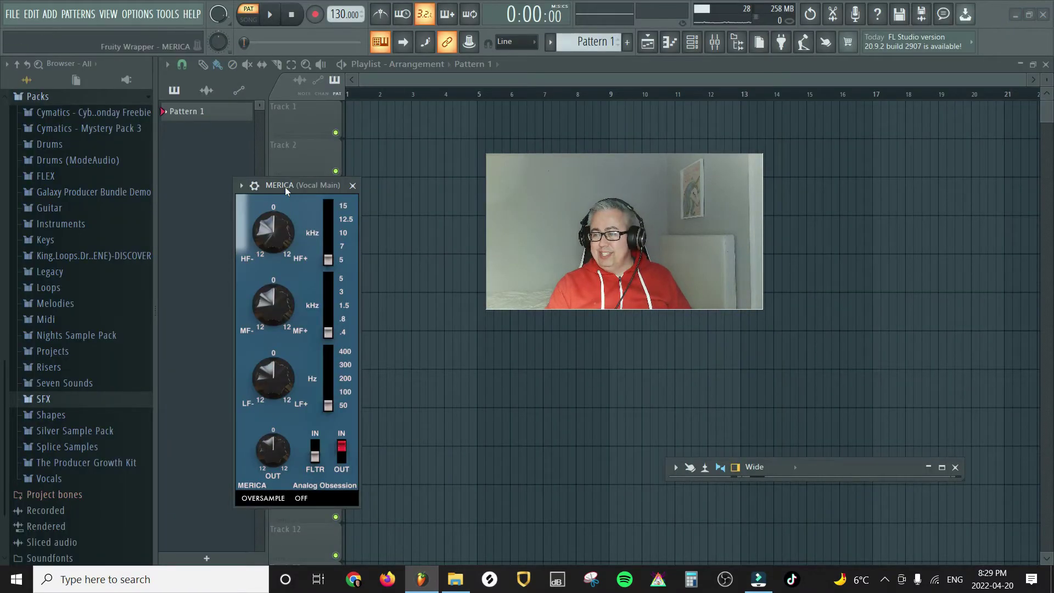
pyautogui.moveTo(284, 186); pyautogui.dragTo(318, 154)
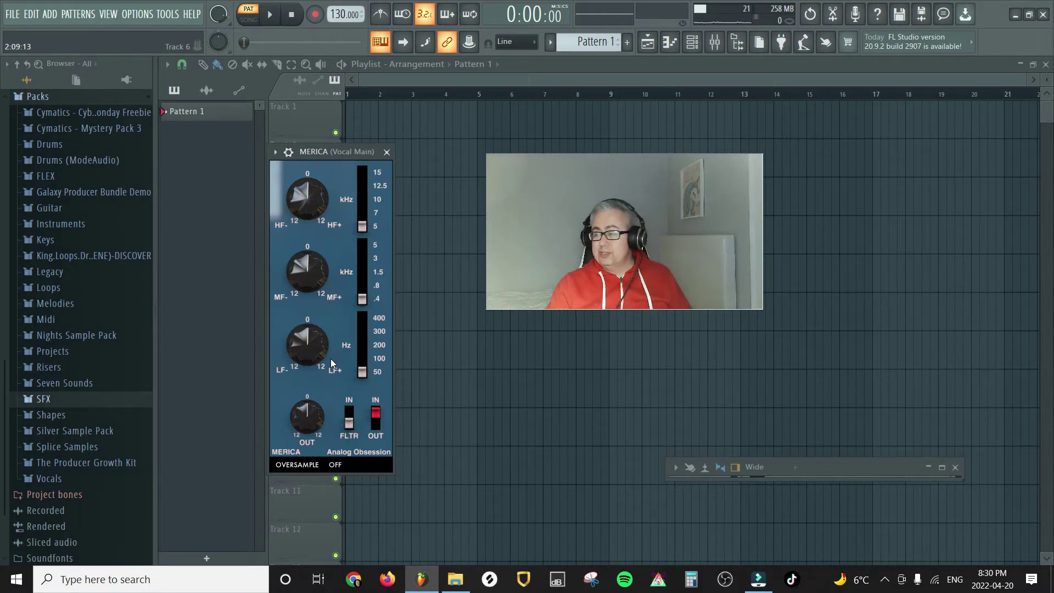
# Open the MJUCjr compressor from the Vocal Main effect chain and reposition its window to examine its controls
pyautogui.click(715, 42)
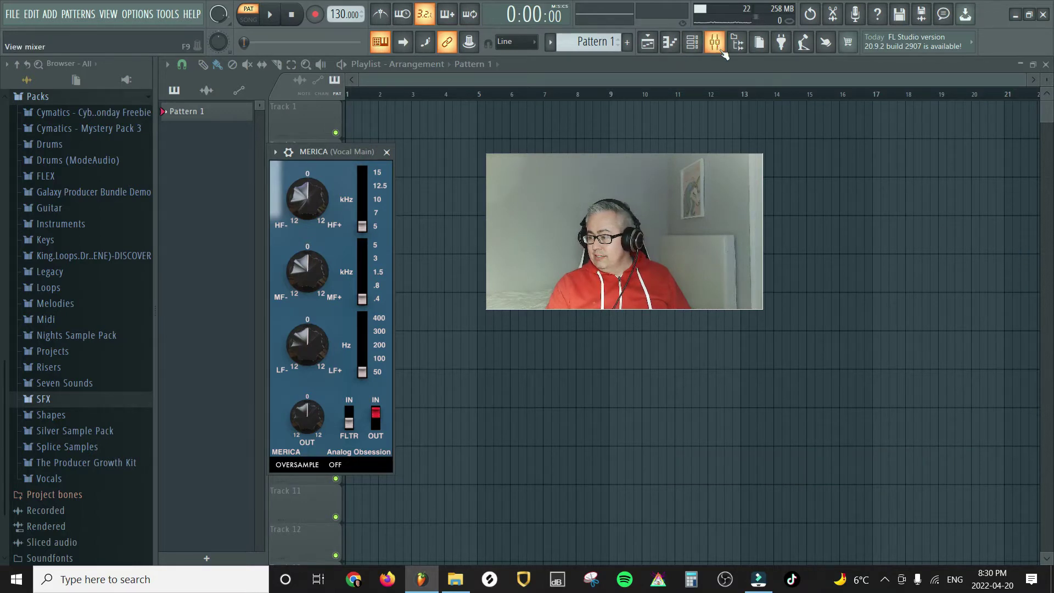
pyautogui.click(721, 48)
pyautogui.click(945, 470)
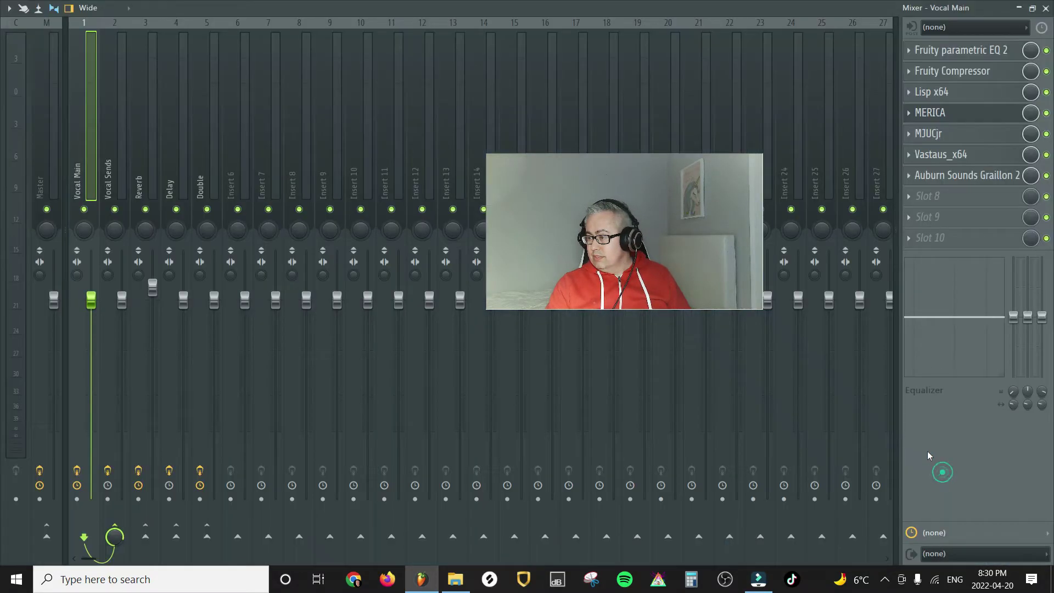
pyautogui.click(961, 113)
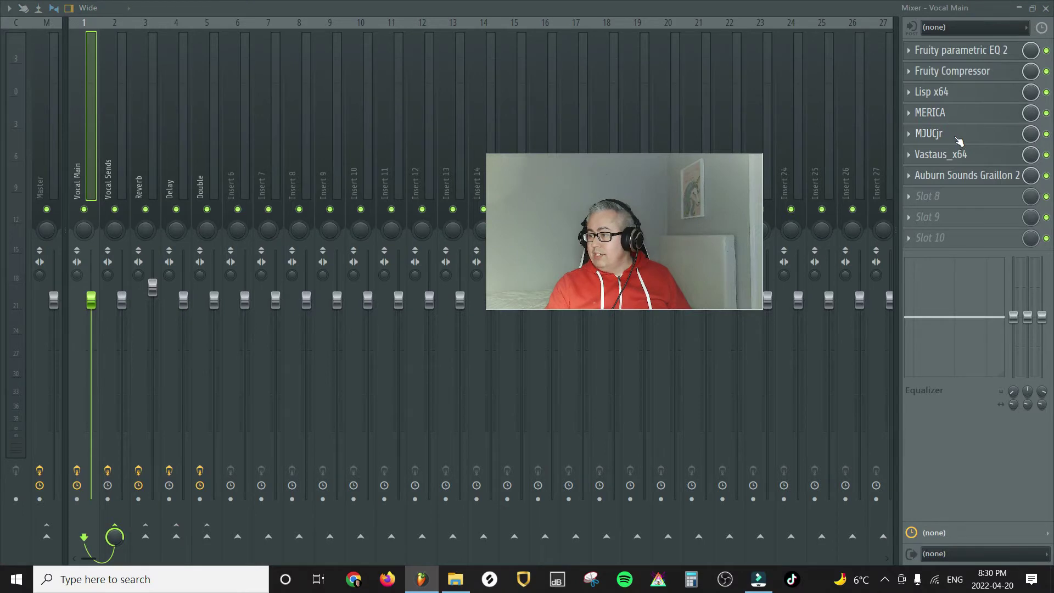
pyautogui.click(957, 137)
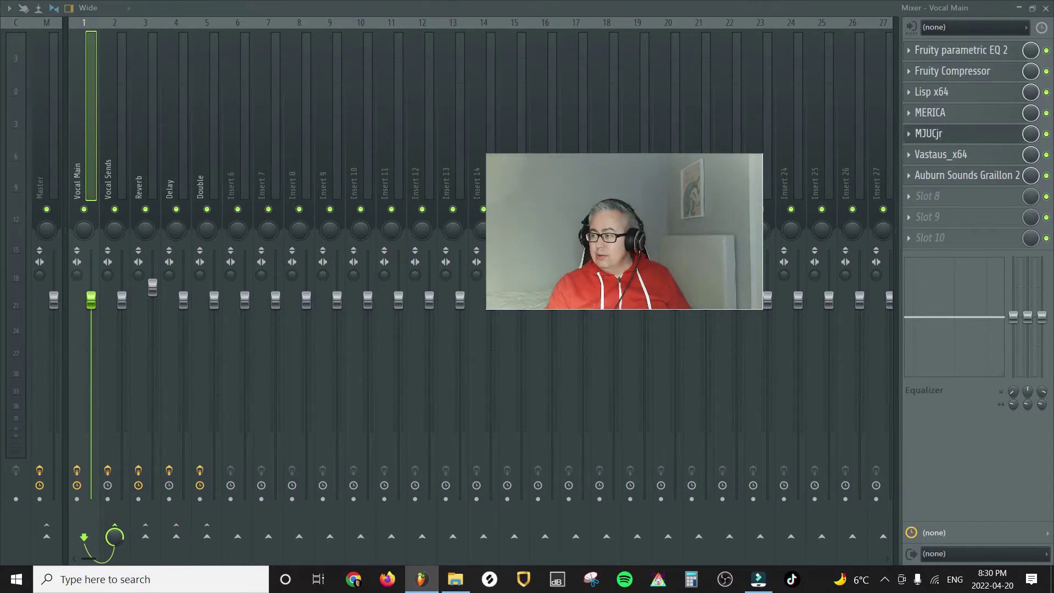
pyautogui.click(1018, 9)
pyautogui.moveTo(414, 130); pyautogui.dragTo(397, 312)
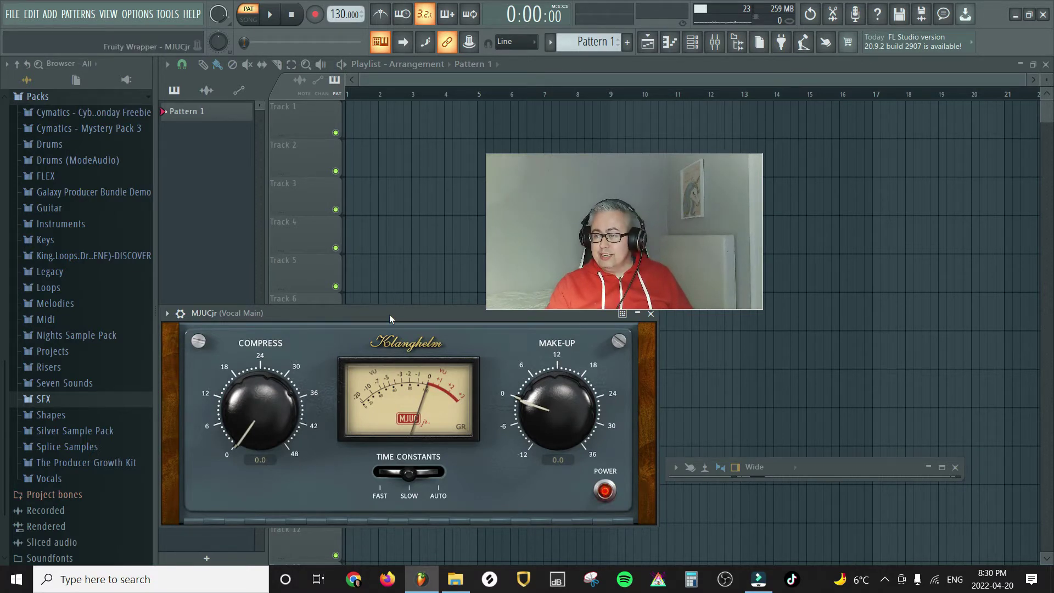
pyautogui.click(390, 314)
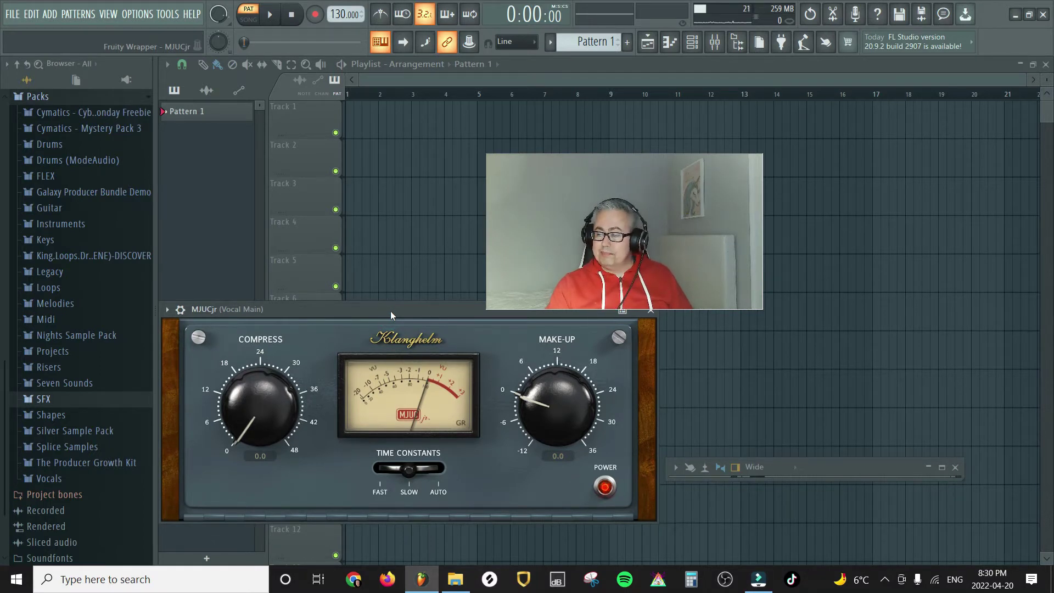
pyautogui.moveTo(390, 310); pyautogui.dragTo(390, 309)
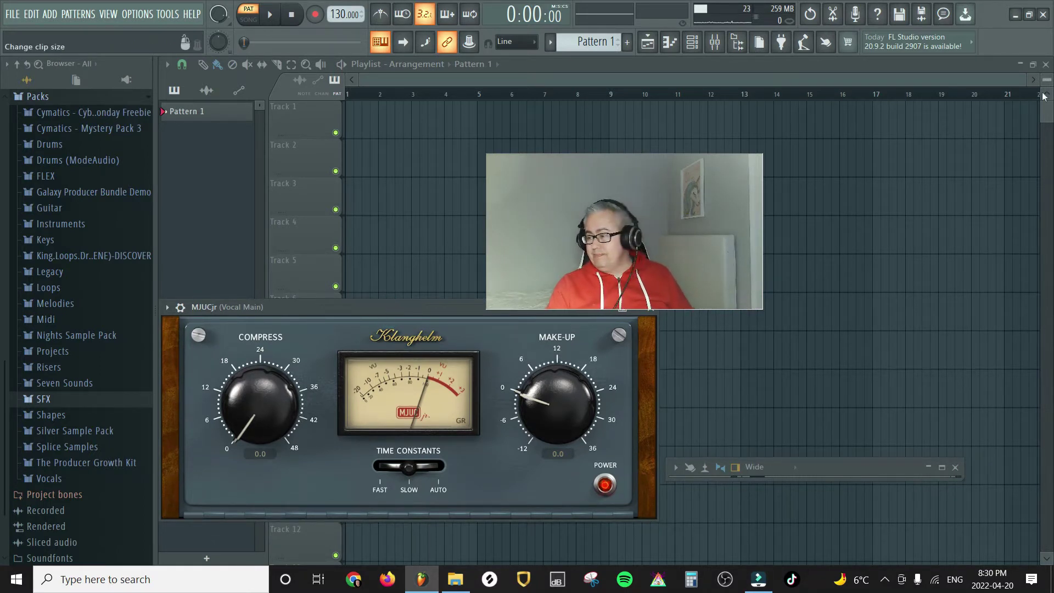
# Open the Vastaus_x64 plugin from the Vocal Main effect chain and reposition its window to examine all its controls
pyautogui.click(714, 42)
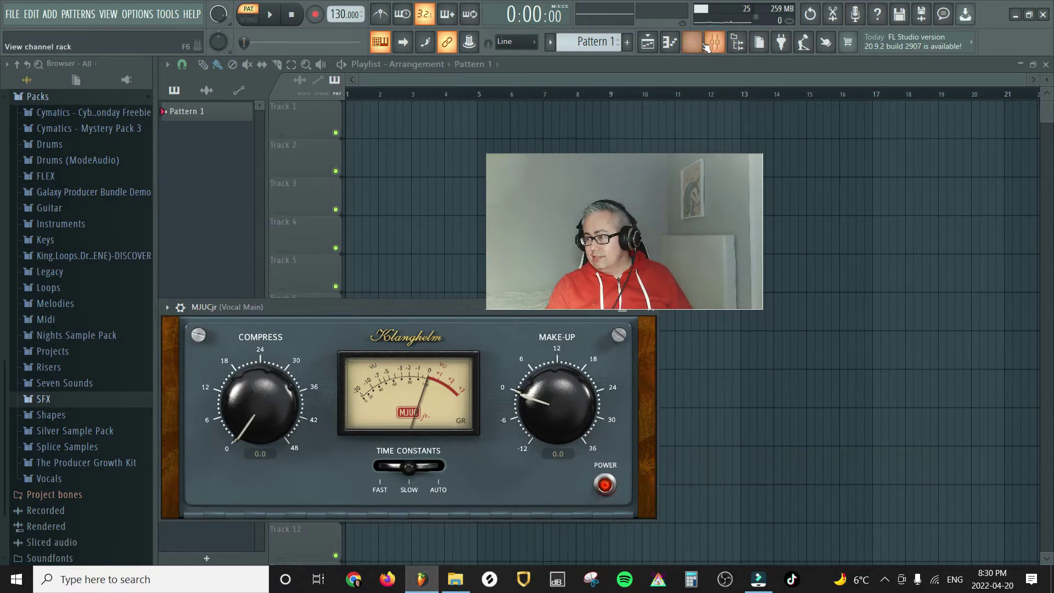
pyautogui.click(714, 44)
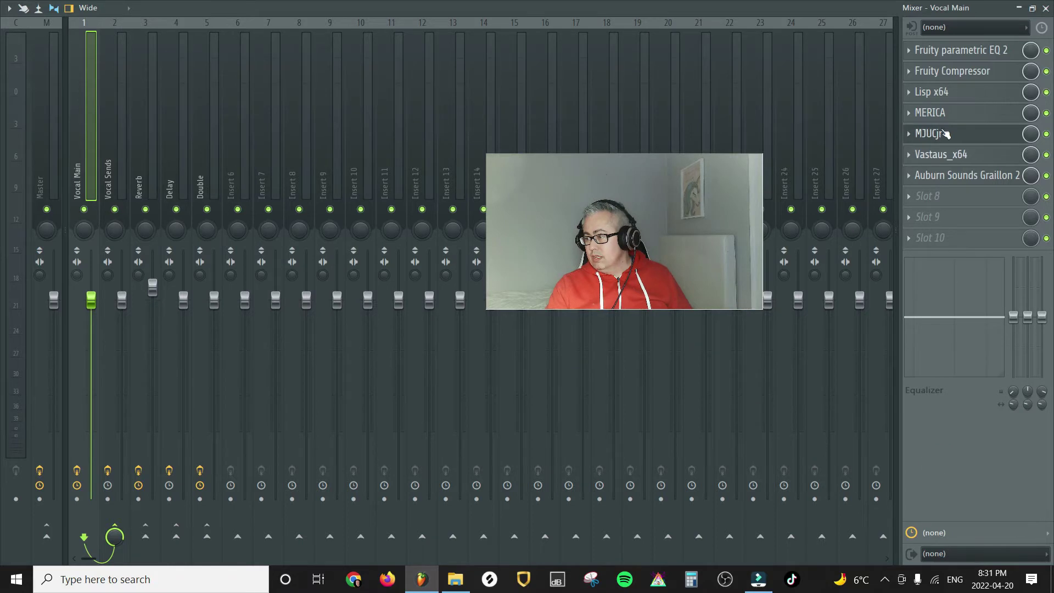
pyautogui.click(941, 153)
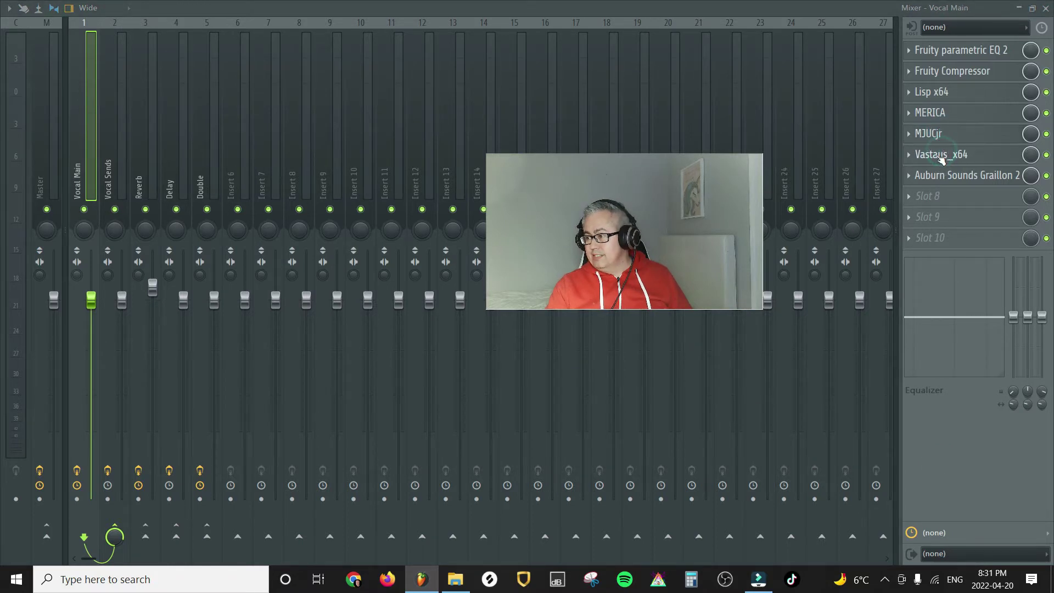
pyautogui.click(943, 154)
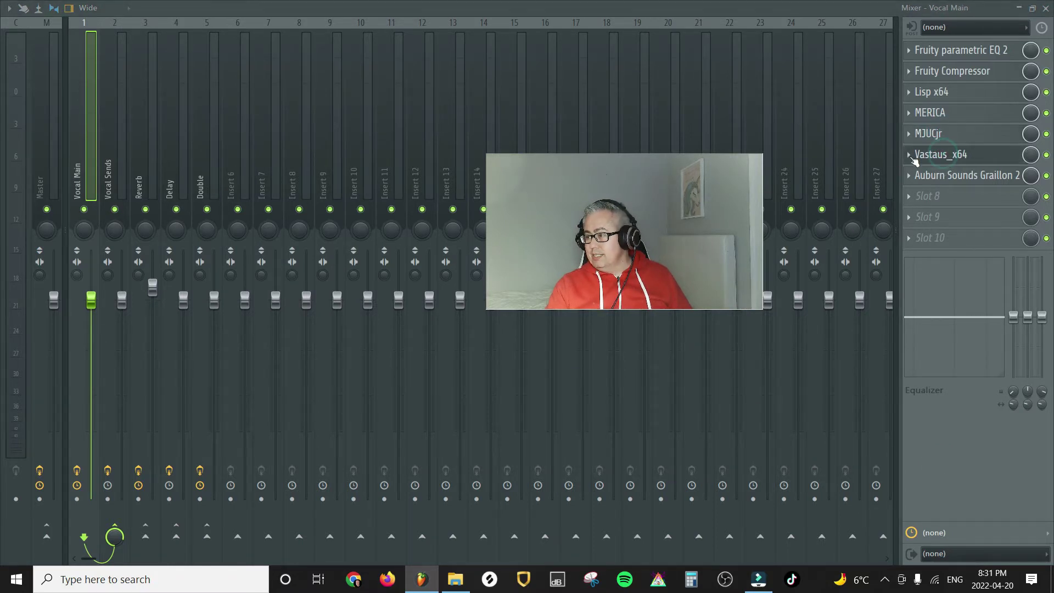
pyautogui.click(1018, 9)
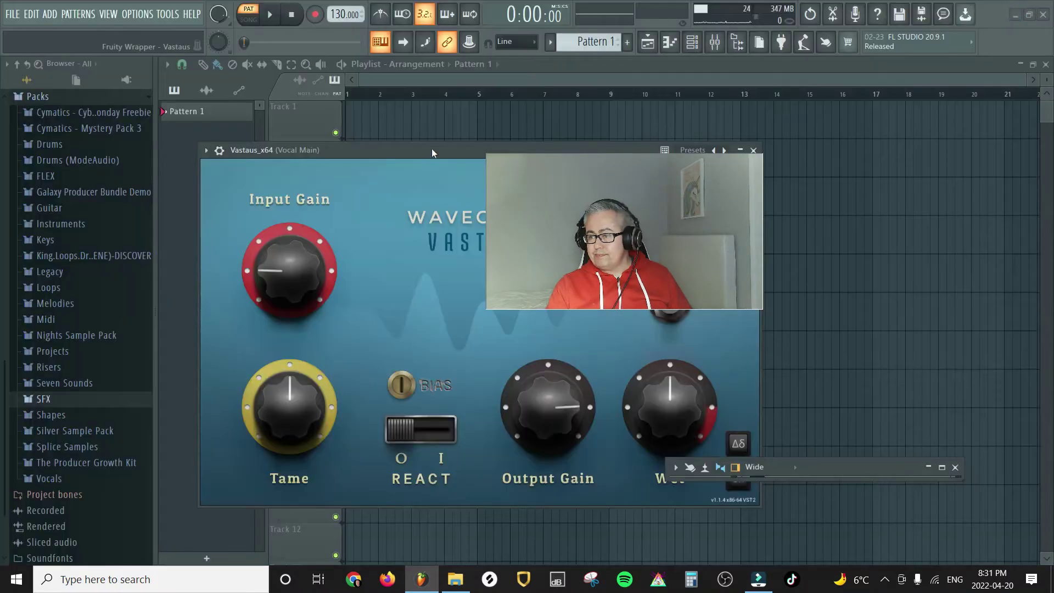
pyautogui.moveTo(589, 220); pyautogui.dragTo(792, 240)
pyautogui.moveTo(472, 146); pyautogui.dragTo(437, 132)
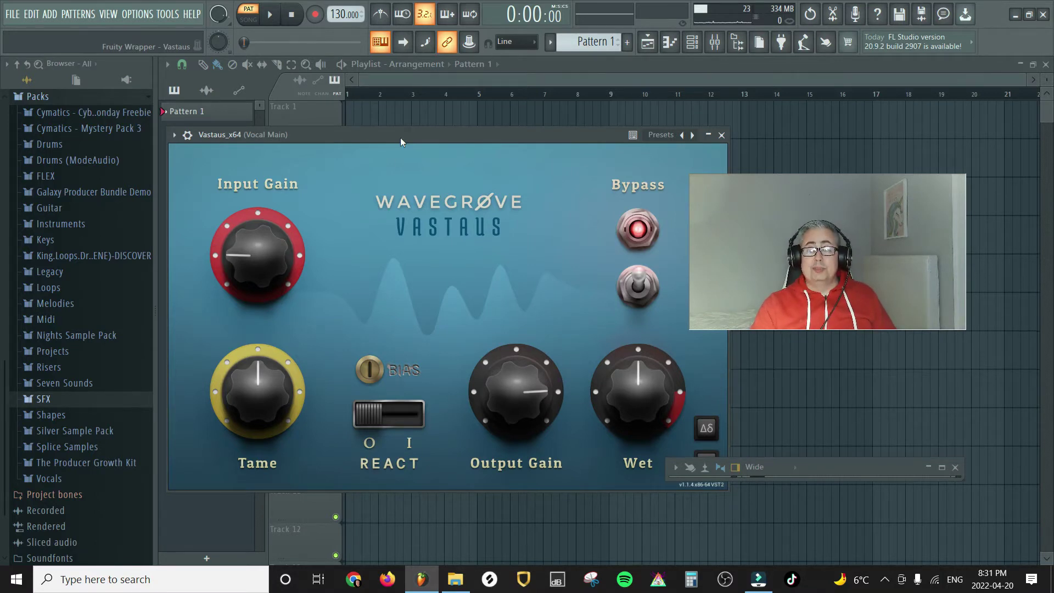
pyautogui.moveTo(471, 134); pyautogui.dragTo(464, 124)
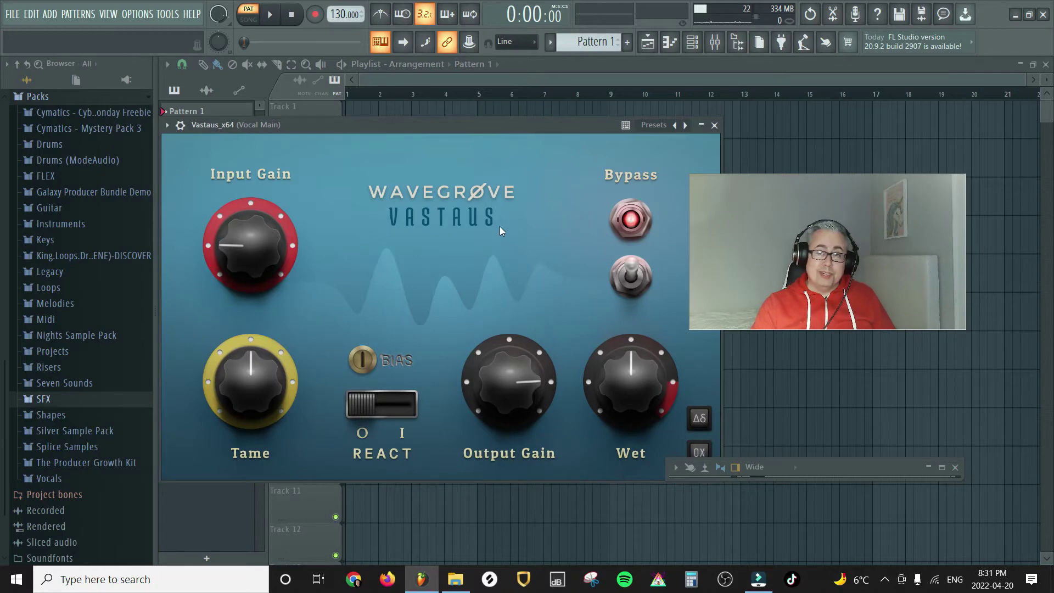
# Open Auburn Sounds Graillon 2 from the Vocal Main effect chain, examine its pitch correction settings, and close it
pyautogui.click(716, 45)
pyautogui.click(715, 42)
pyautogui.click(942, 466)
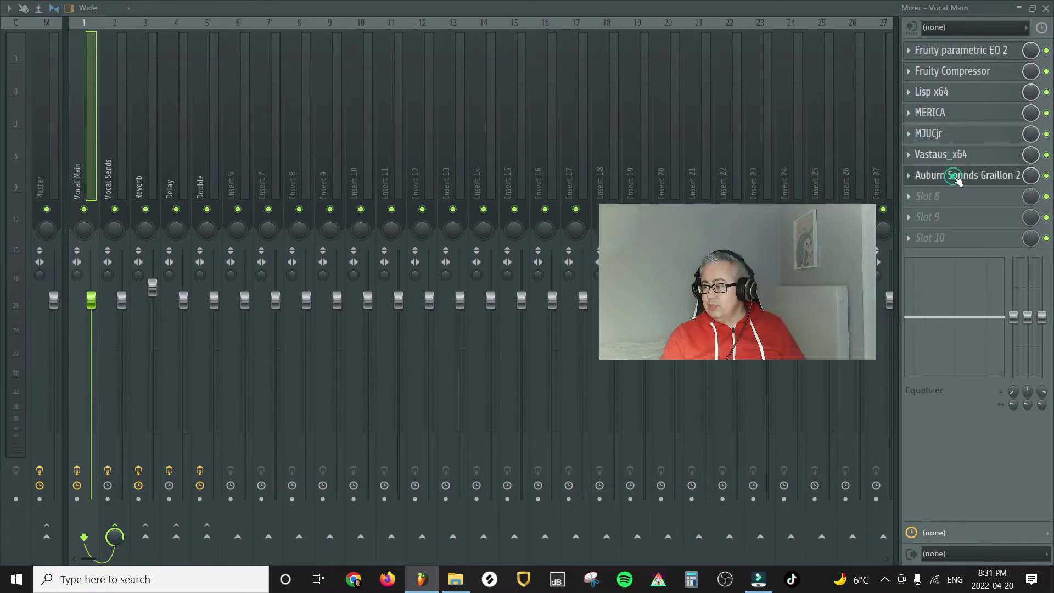
pyautogui.click(1019, 9)
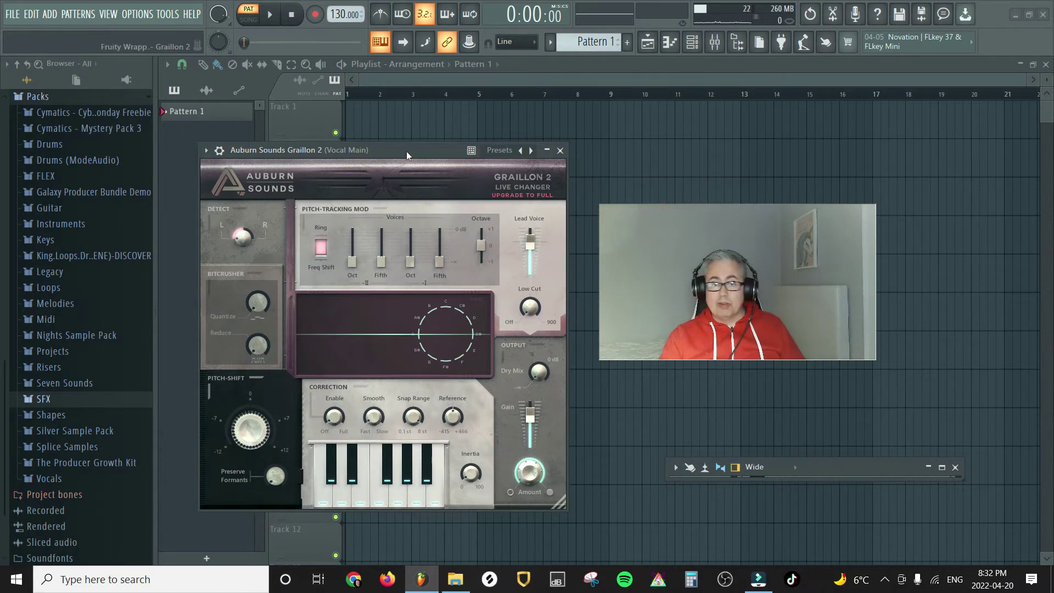
pyautogui.click(560, 150)
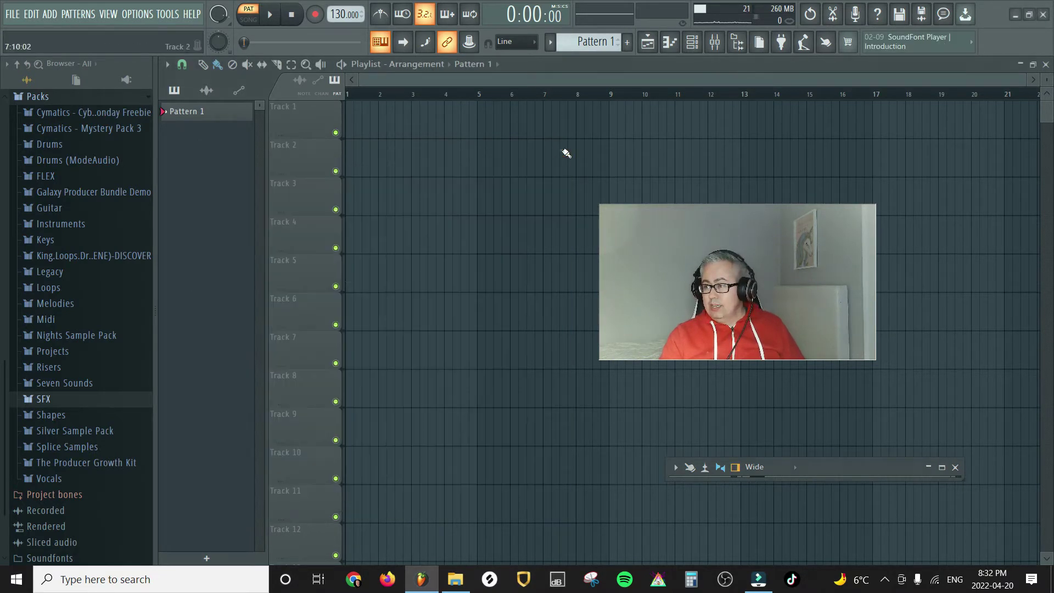
# Return to the full mixer and compare the effects and routing of the Vocal Main and Vocal Sends tracks
pyautogui.click(715, 44)
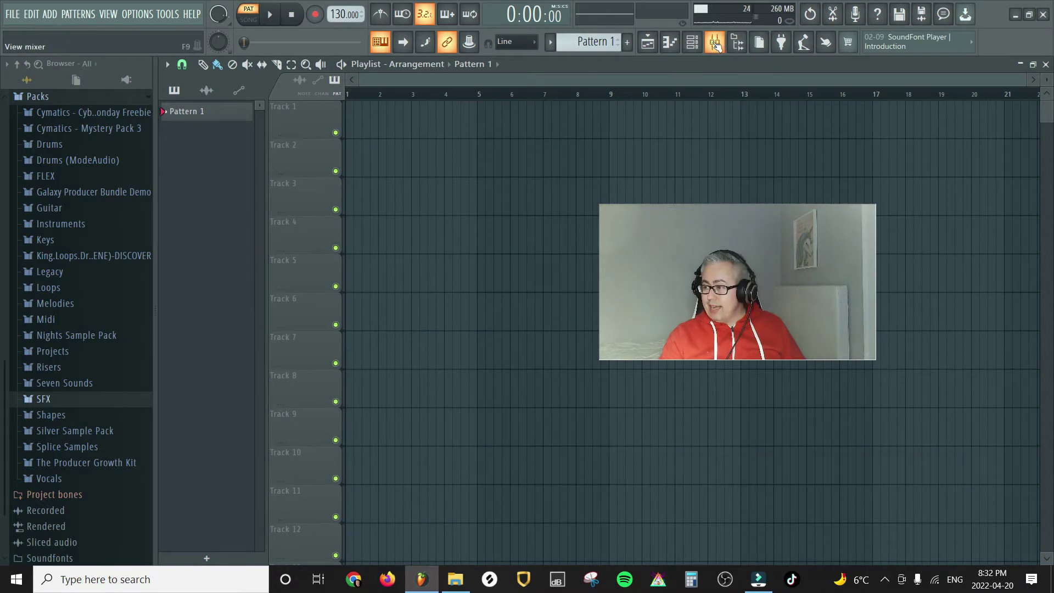
pyautogui.click(715, 44)
pyautogui.click(944, 470)
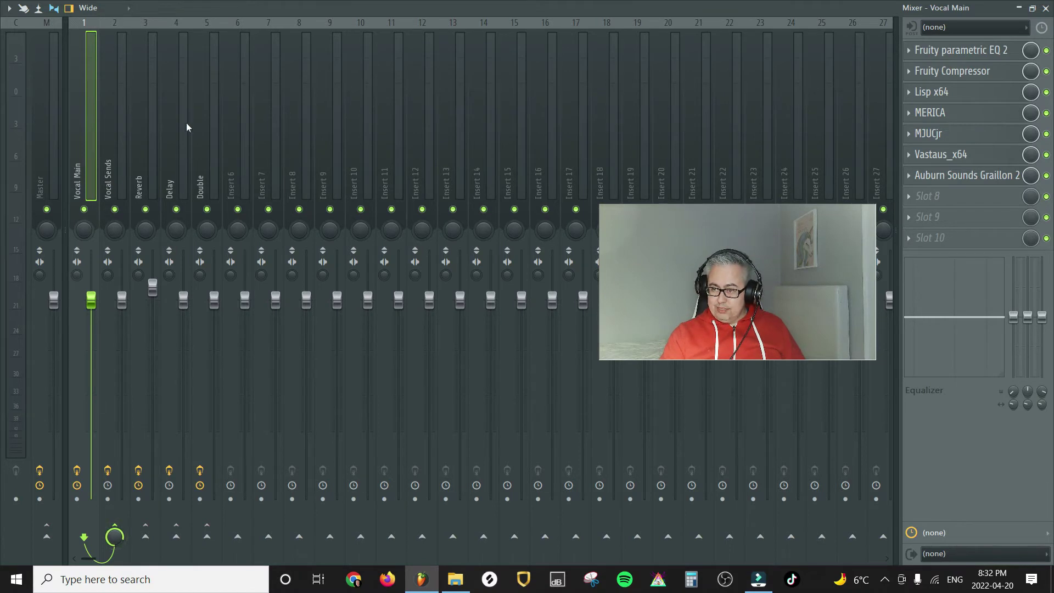
pyautogui.click(109, 147)
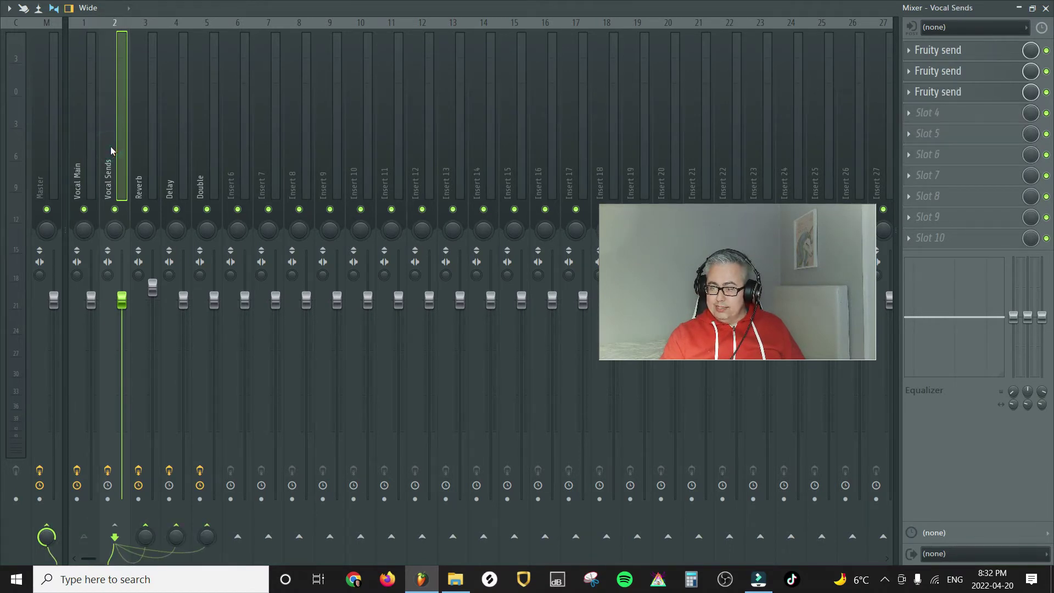
pyautogui.click(89, 142)
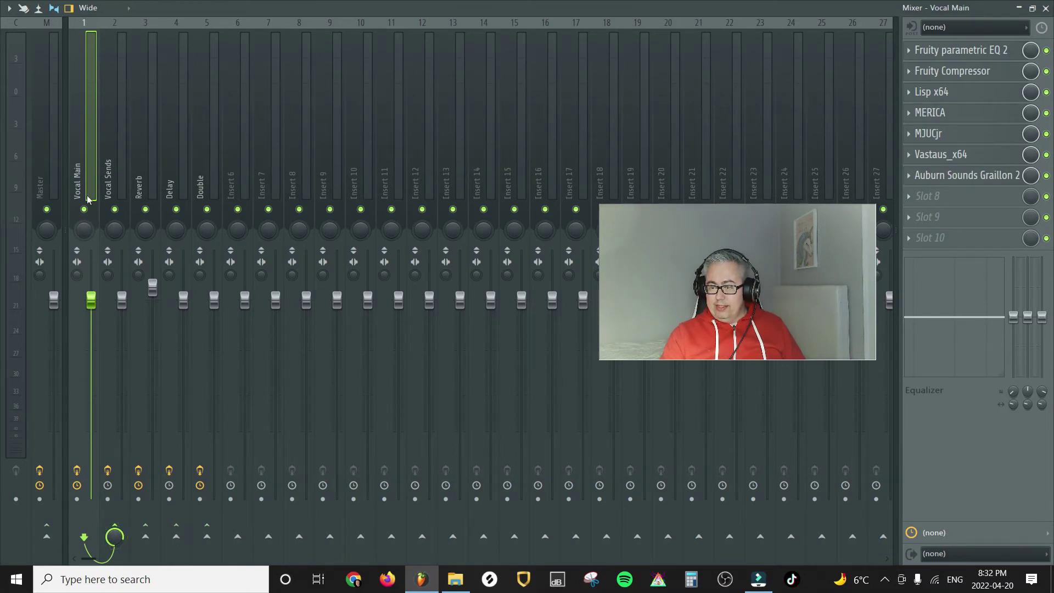
pyautogui.click(123, 183)
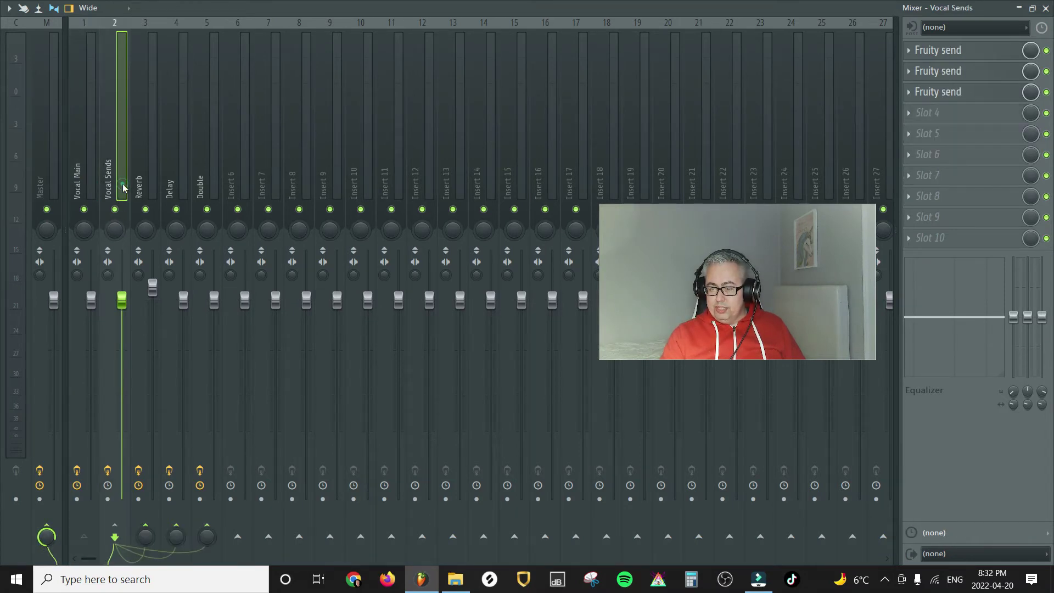
pyautogui.click(93, 185)
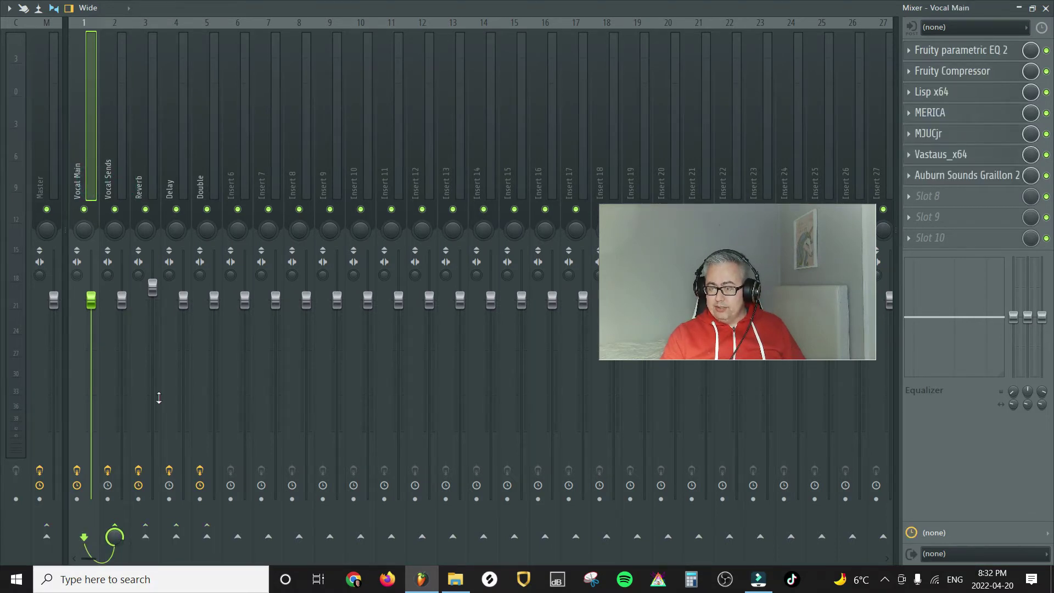
# Look through the effects loaded on the Vocal Sends, Reverb, Delay and Double tracks in turn
pyautogui.click(122, 170)
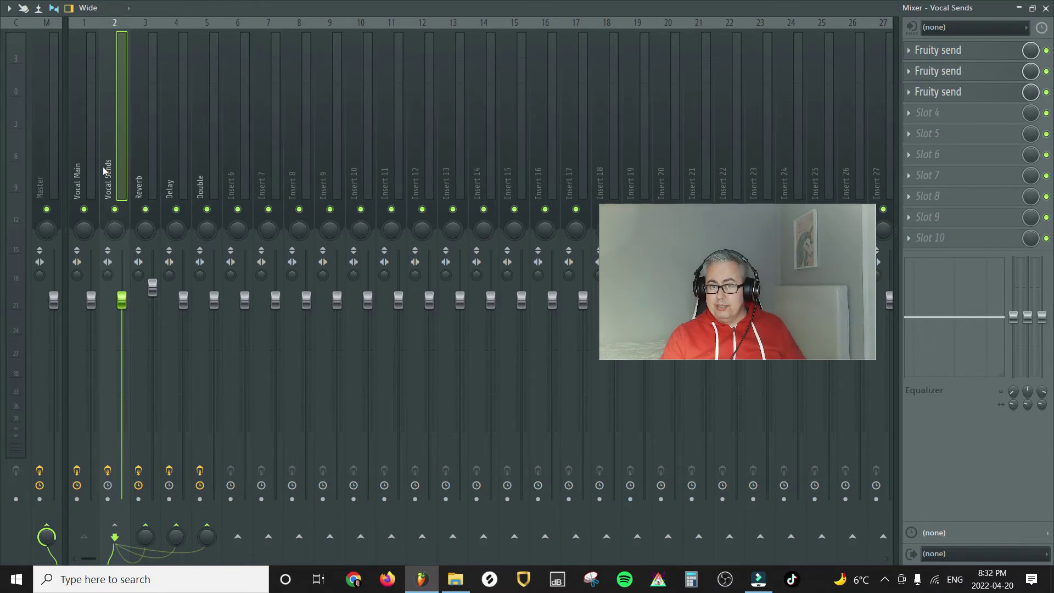
pyautogui.click(146, 174)
pyautogui.click(179, 173)
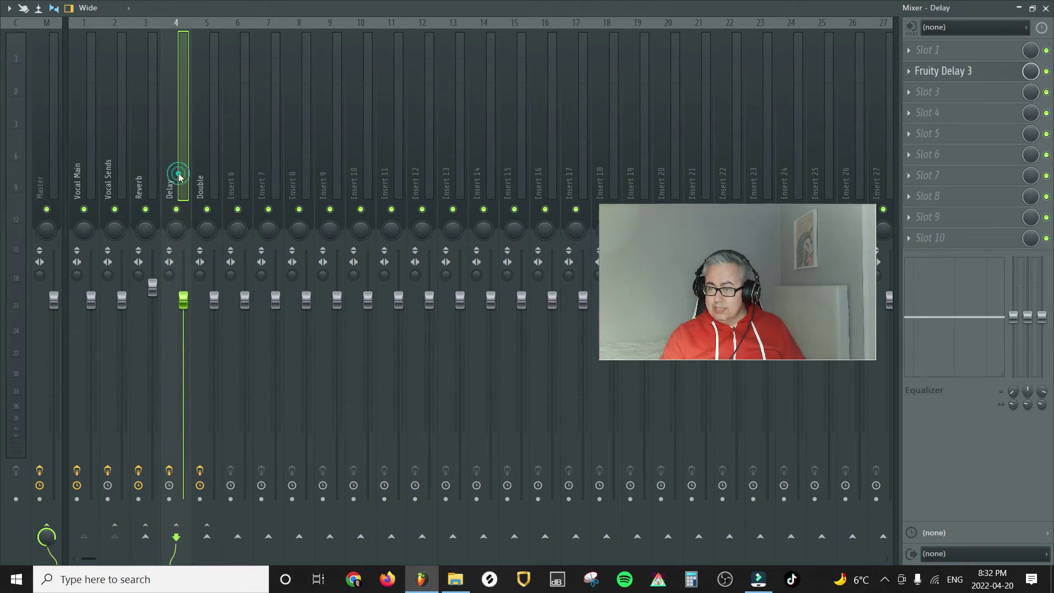
pyautogui.click(202, 167)
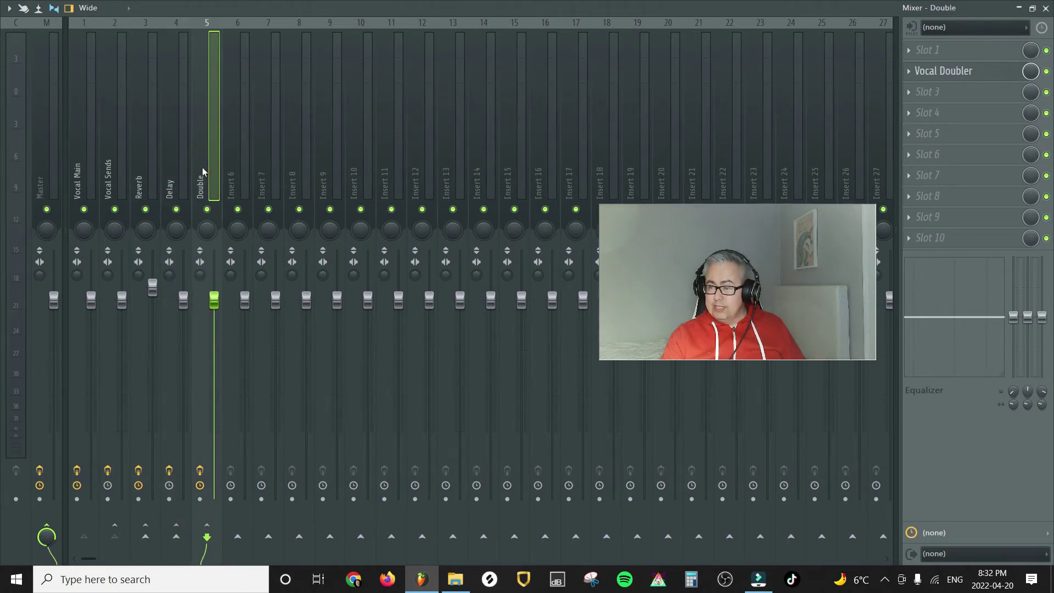
# Open the first Fruity send on the Vocal Sends track and vary its send volume
pyautogui.click(106, 175)
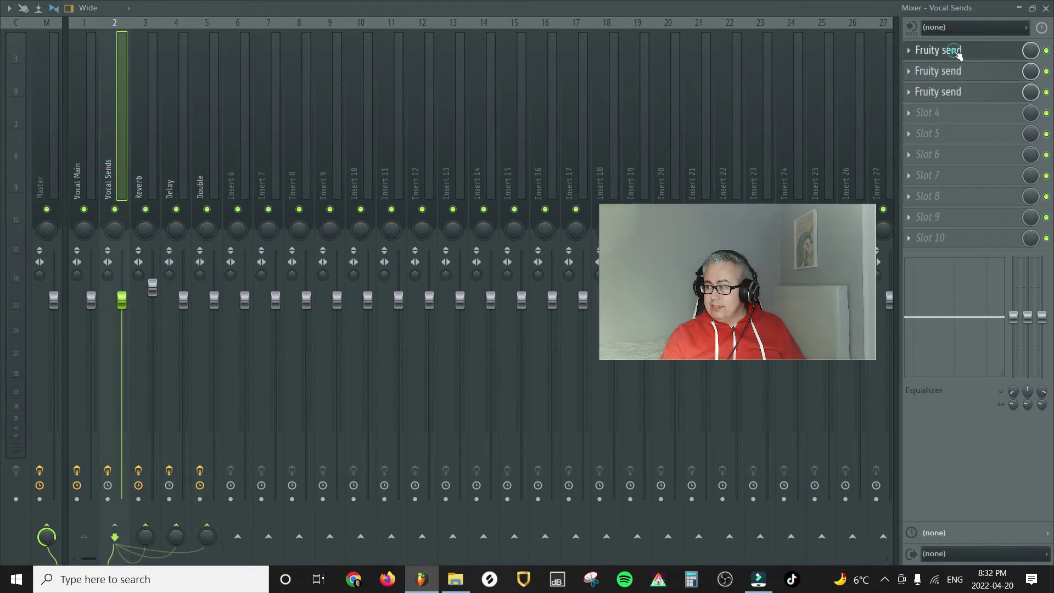
pyautogui.click(1021, 9)
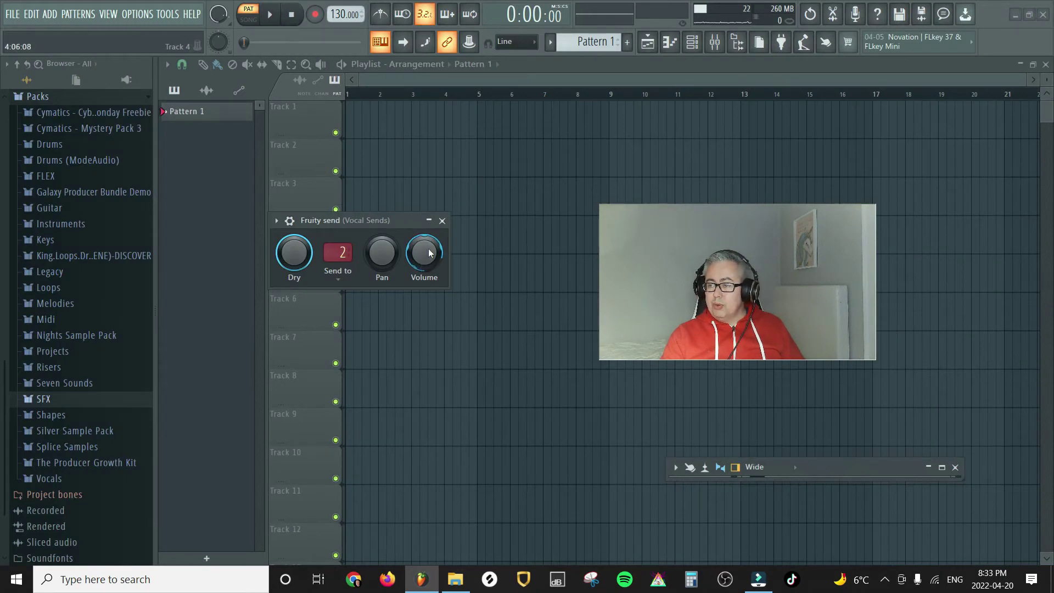
pyautogui.moveTo(430, 253); pyautogui.dragTo(430, 230)
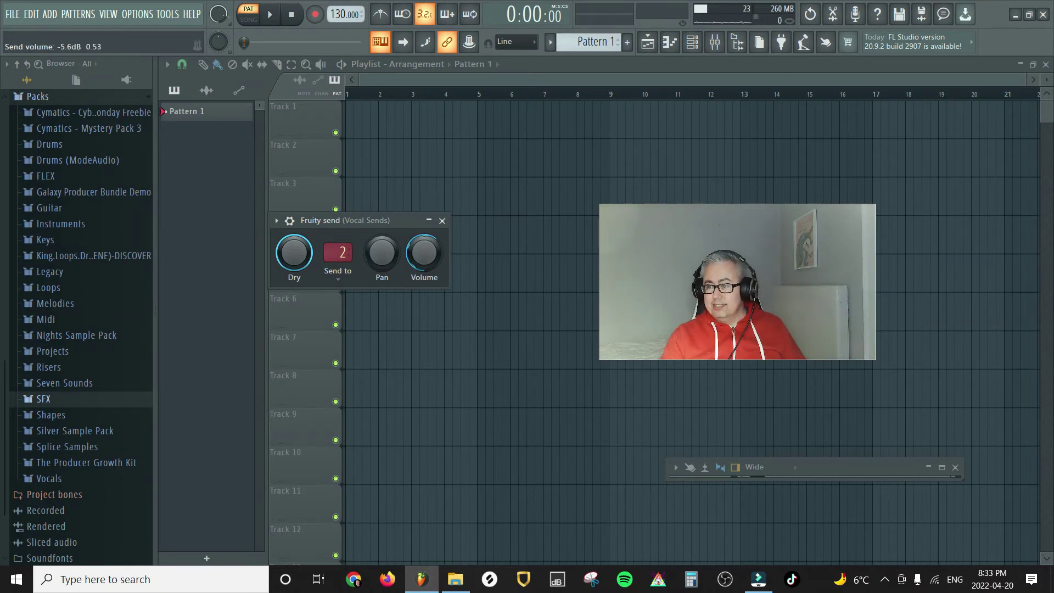
# Select the Reverb track in the mixer and open its Fruity Reeverb 2 to examine the settings
pyautogui.click(719, 39)
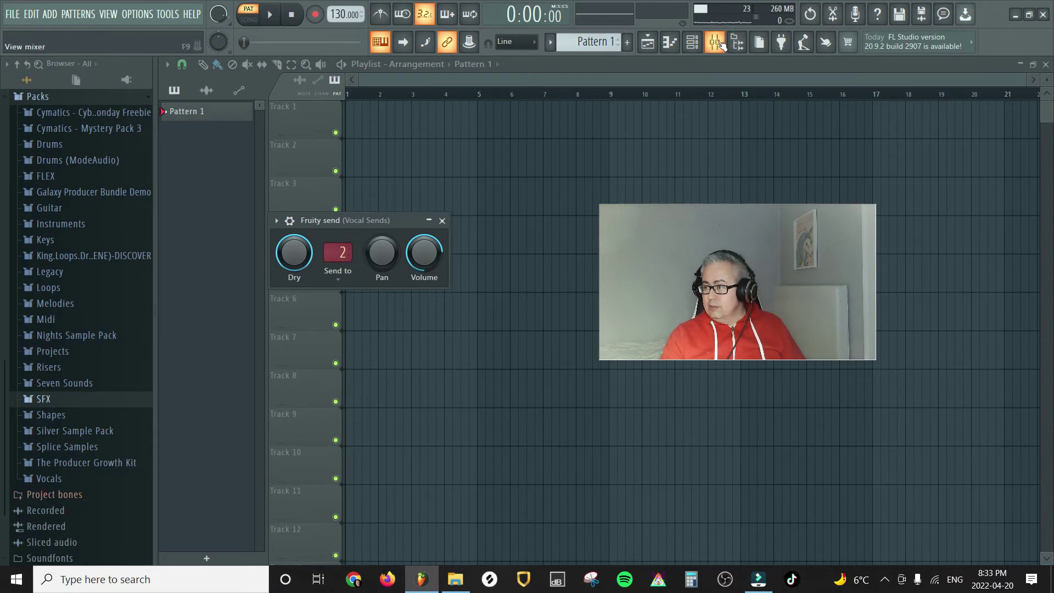
pyautogui.click(716, 41)
pyautogui.click(941, 467)
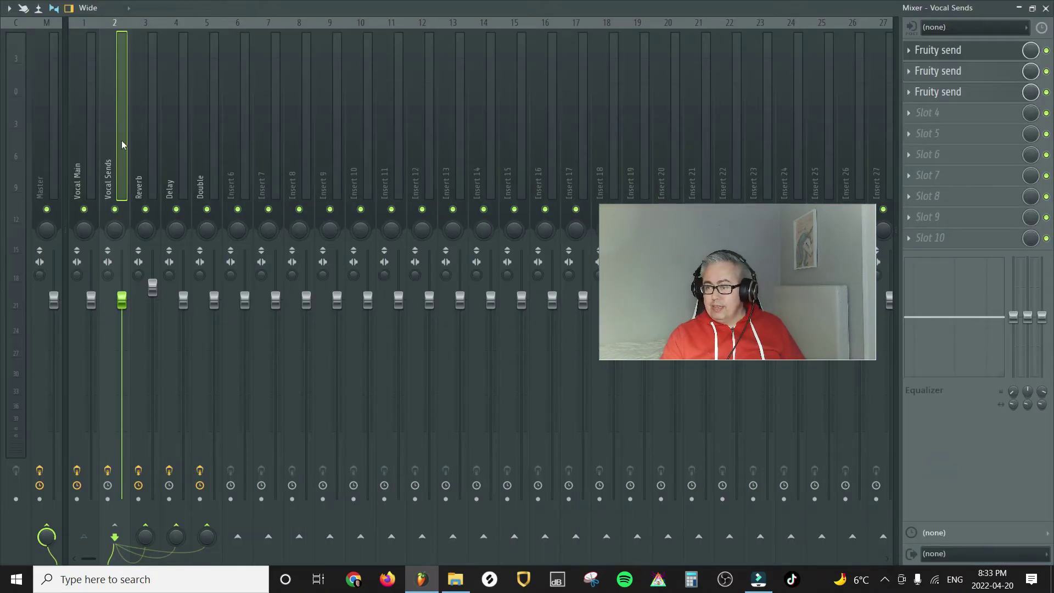
pyautogui.click(145, 147)
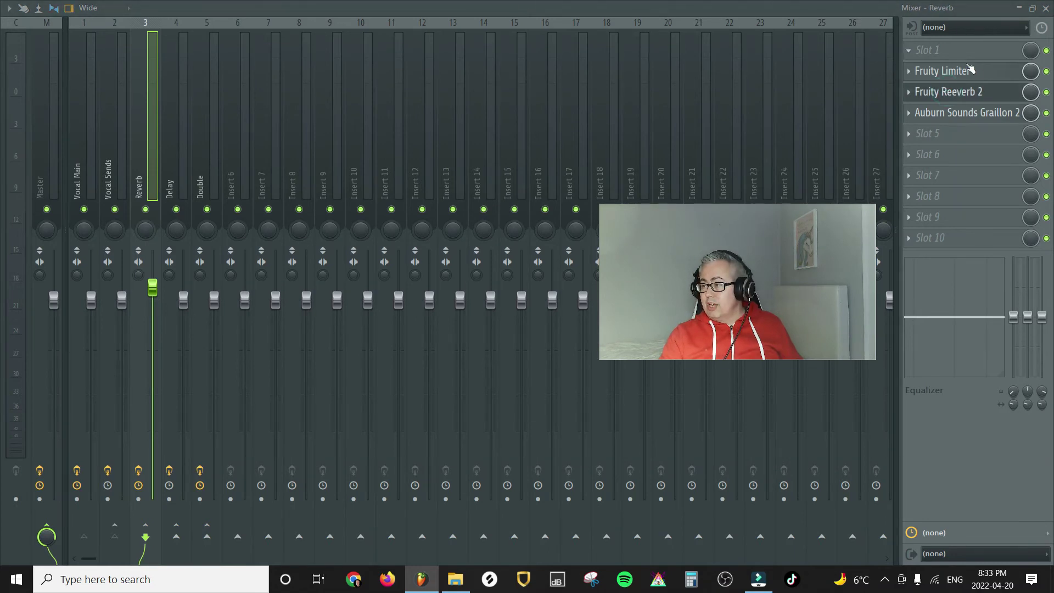
pyautogui.click(1018, 11)
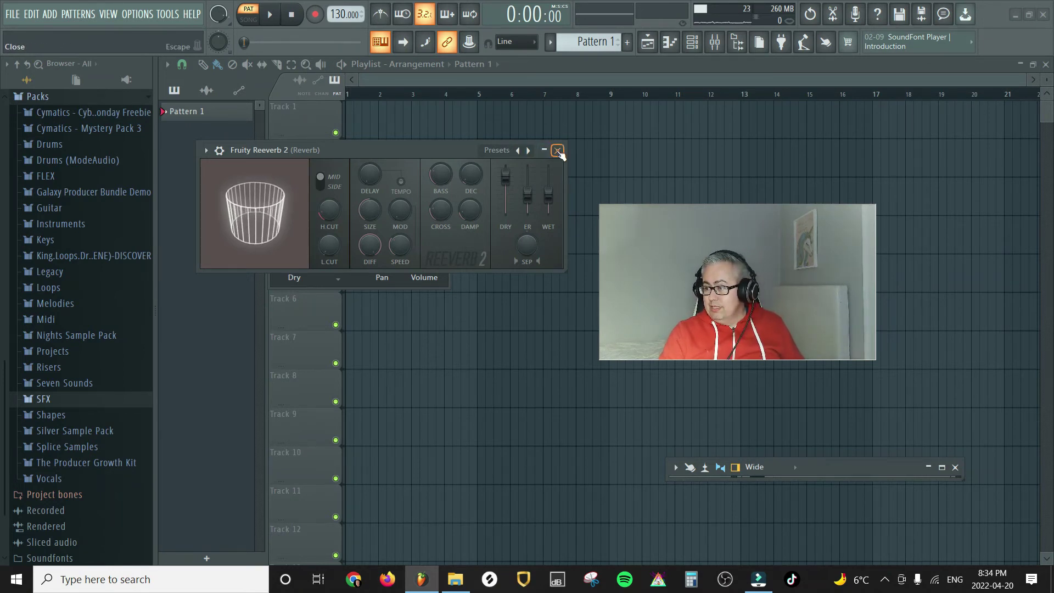
# Return to the mixer and review the Reverb track's effects, including Graillon 2, against the Vocal Sends track
pyautogui.click(942, 467)
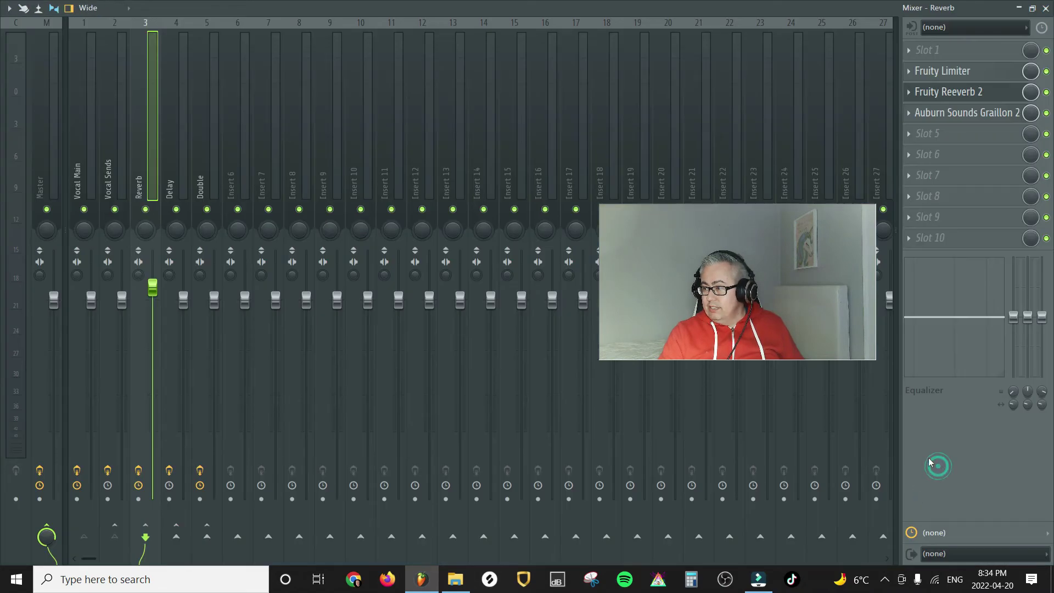
pyautogui.click(962, 117)
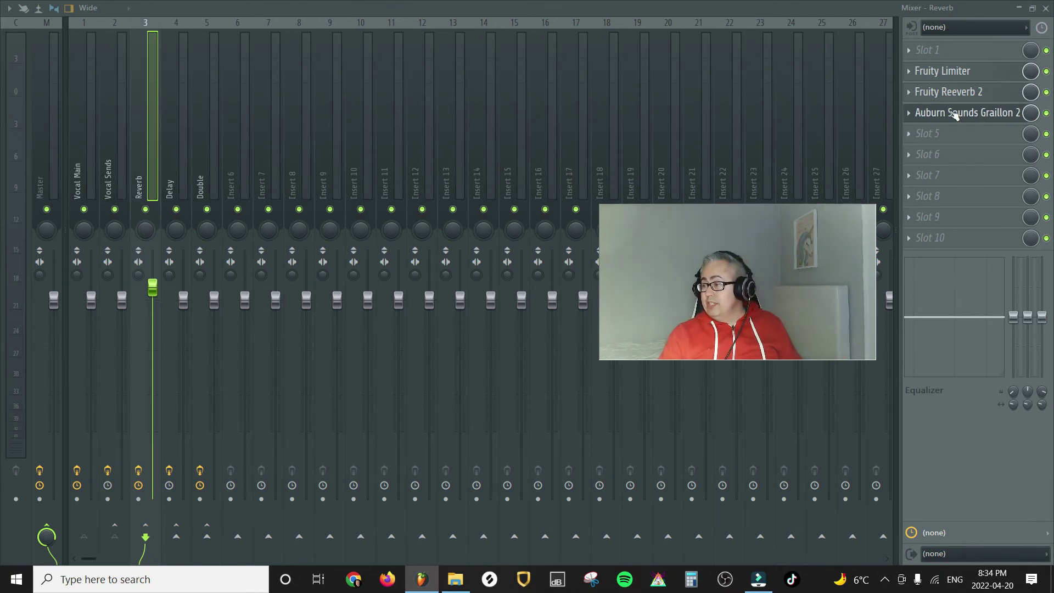
pyautogui.press('Left')
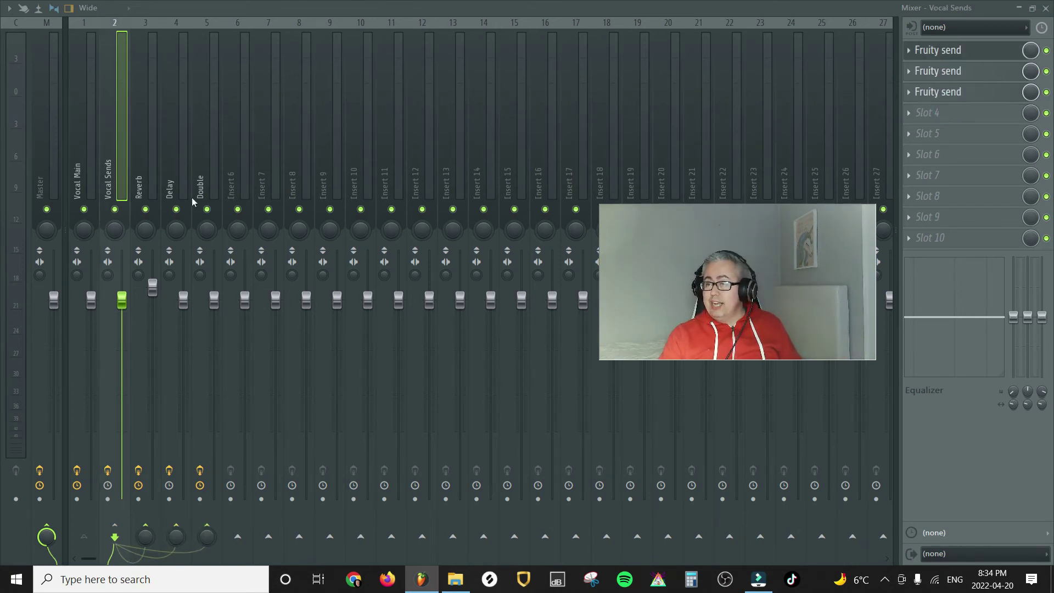
pyautogui.click(143, 180)
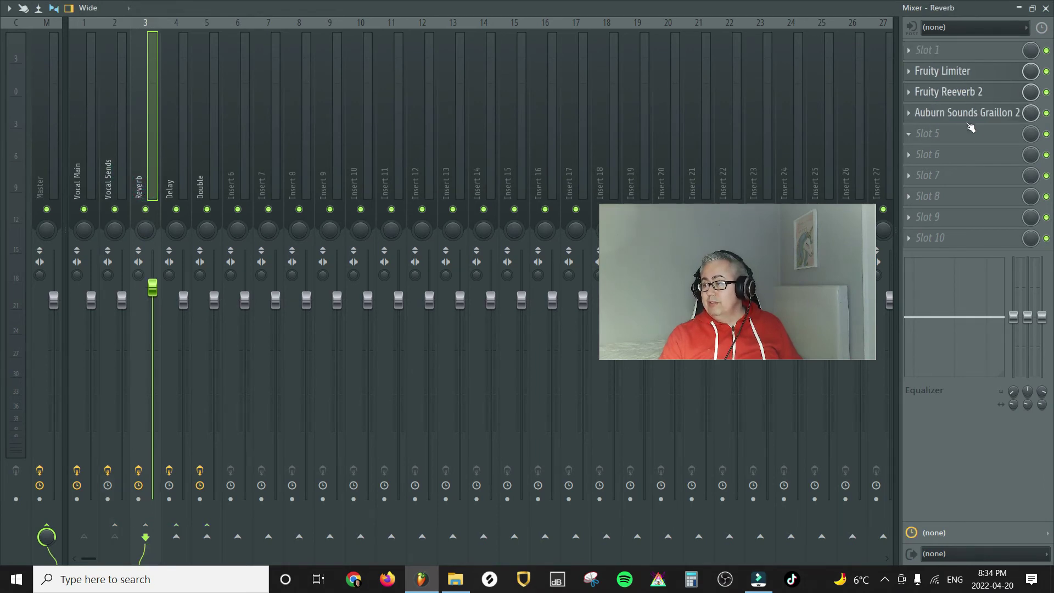
# Open Fruity Delay 3 from the Delay track and reposition its window to examine its controls
pyautogui.click(182, 164)
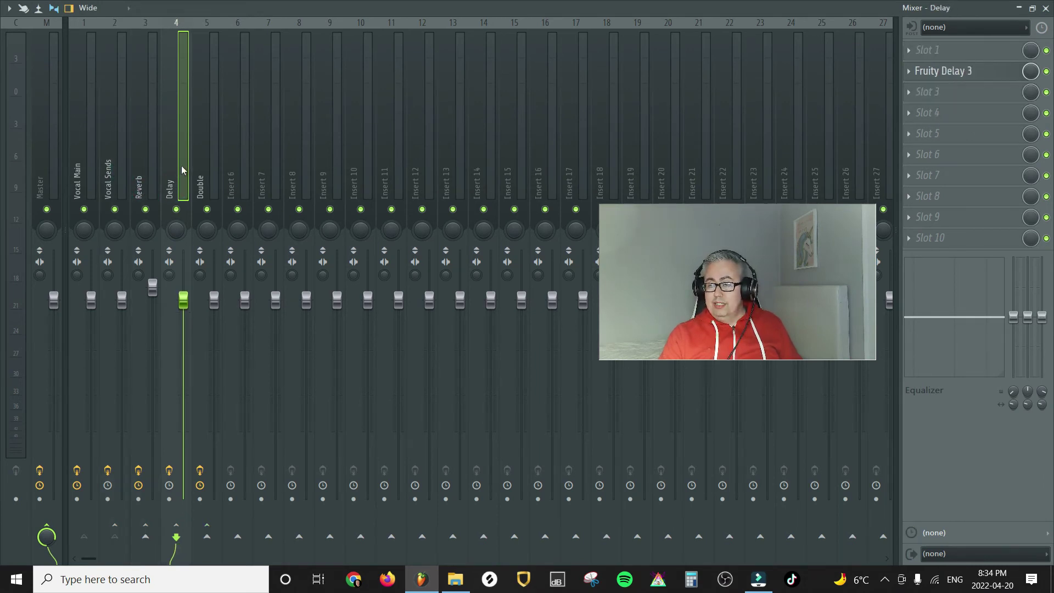
pyautogui.click(958, 73)
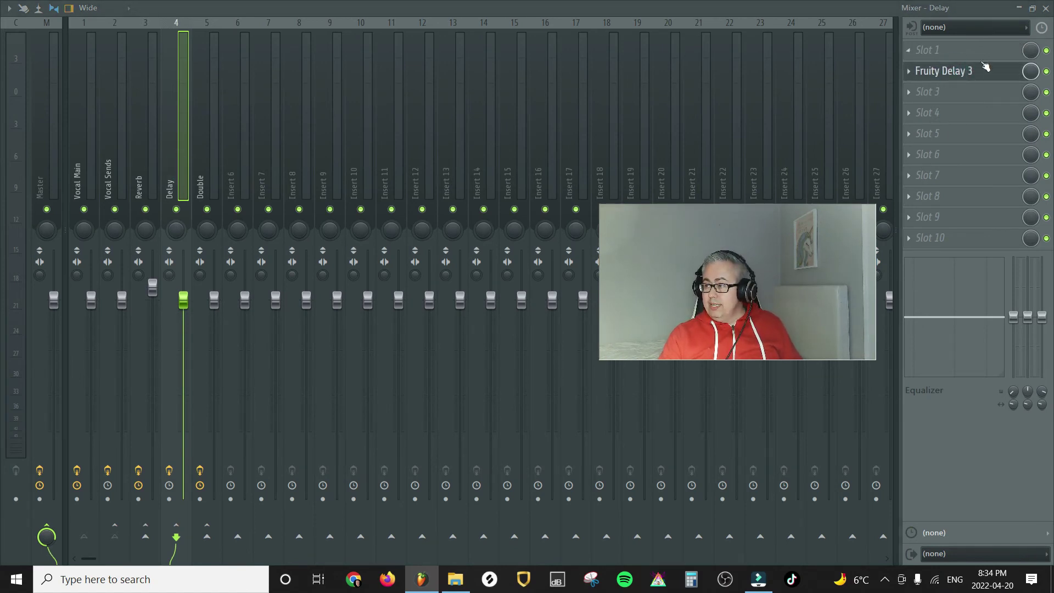
pyautogui.click(1018, 8)
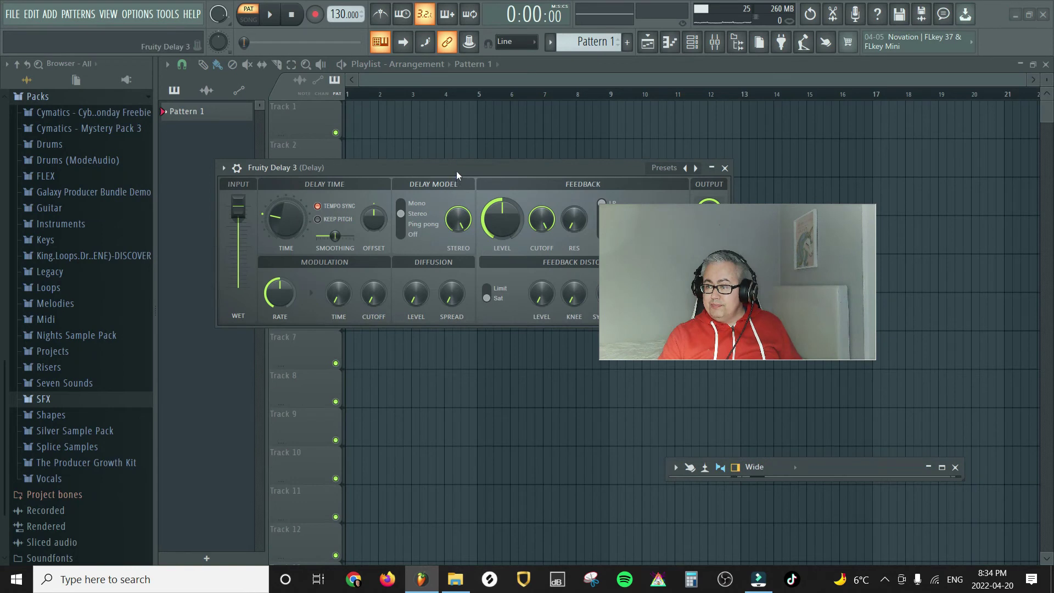
pyautogui.moveTo(456, 170); pyautogui.dragTo(411, 113)
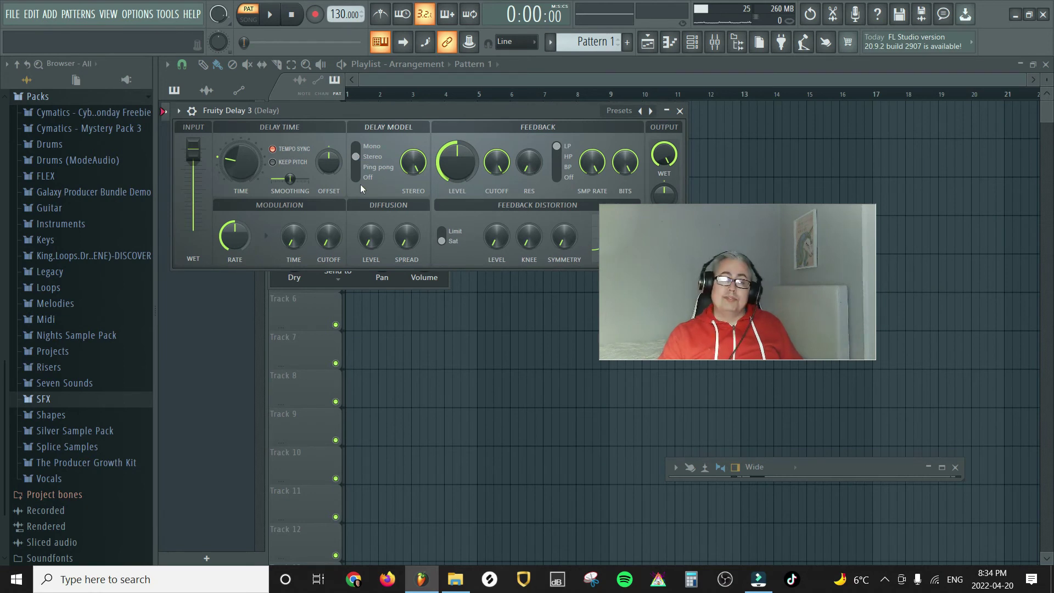
pyautogui.moveTo(478, 108); pyautogui.dragTo(450, 106)
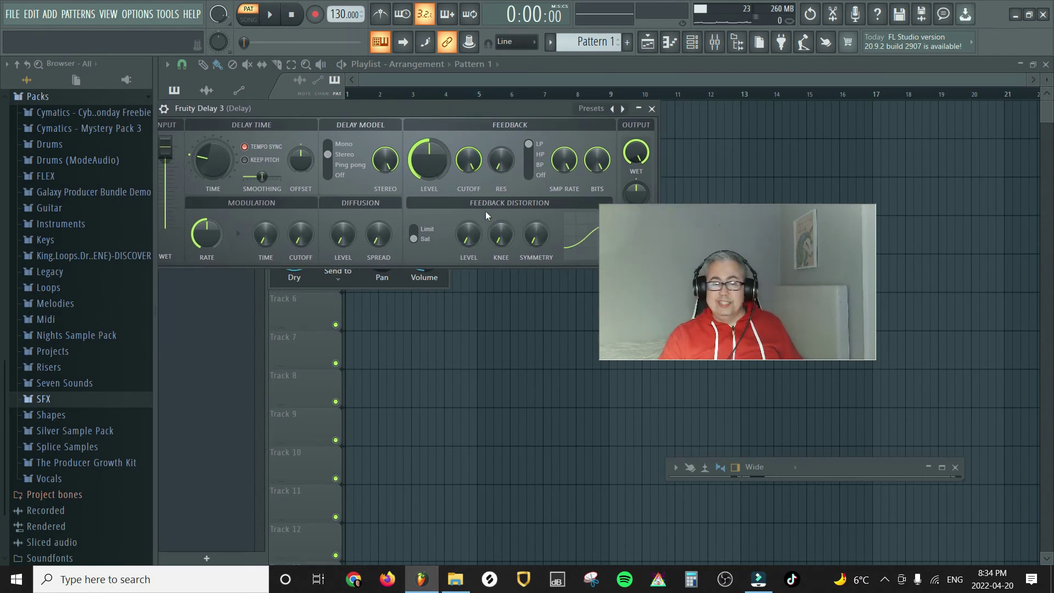
# Close Fruity Delay 3 and bring up the Vocal Doubler plugin from the mixer's Double track
pyautogui.click(652, 109)
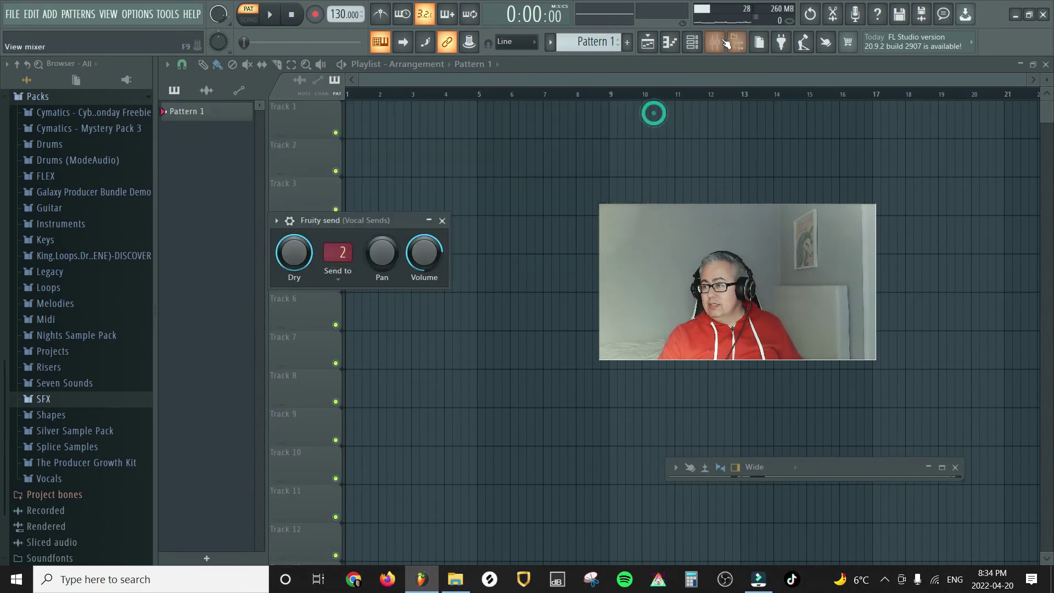
pyautogui.click(719, 43)
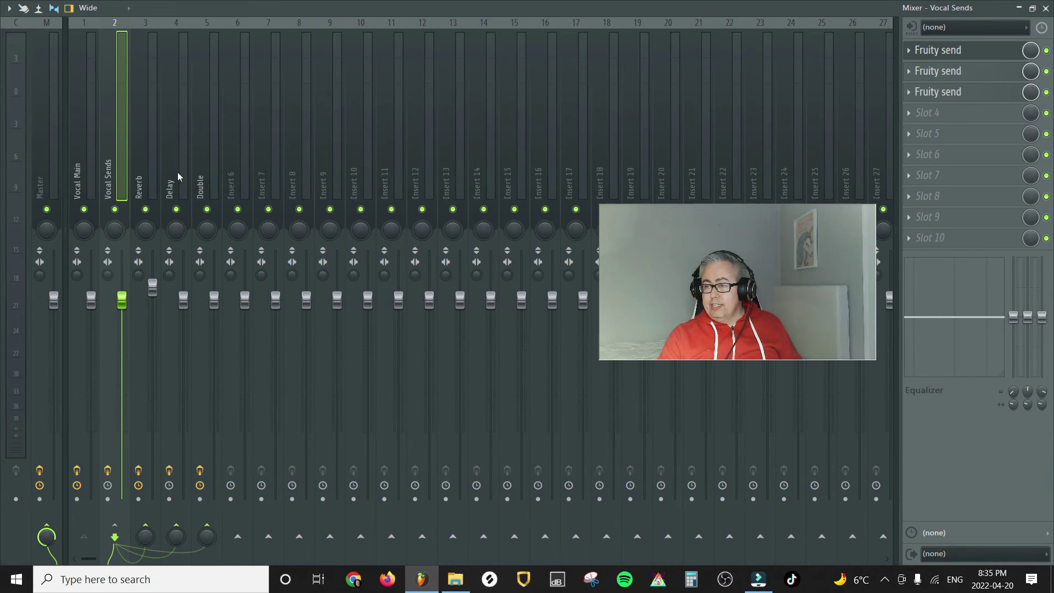
pyautogui.click(204, 173)
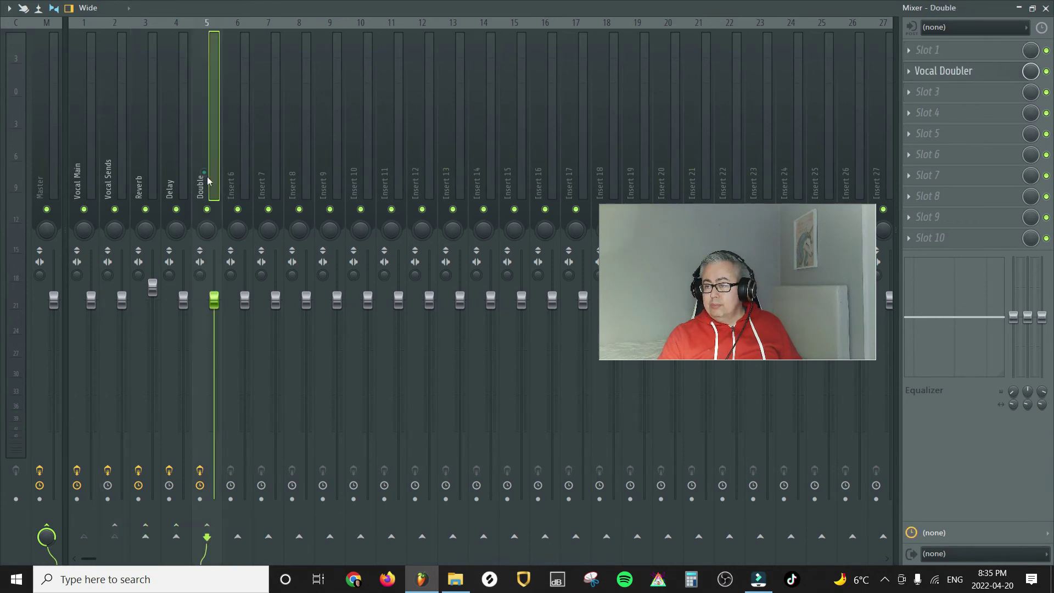
pyautogui.click(965, 70)
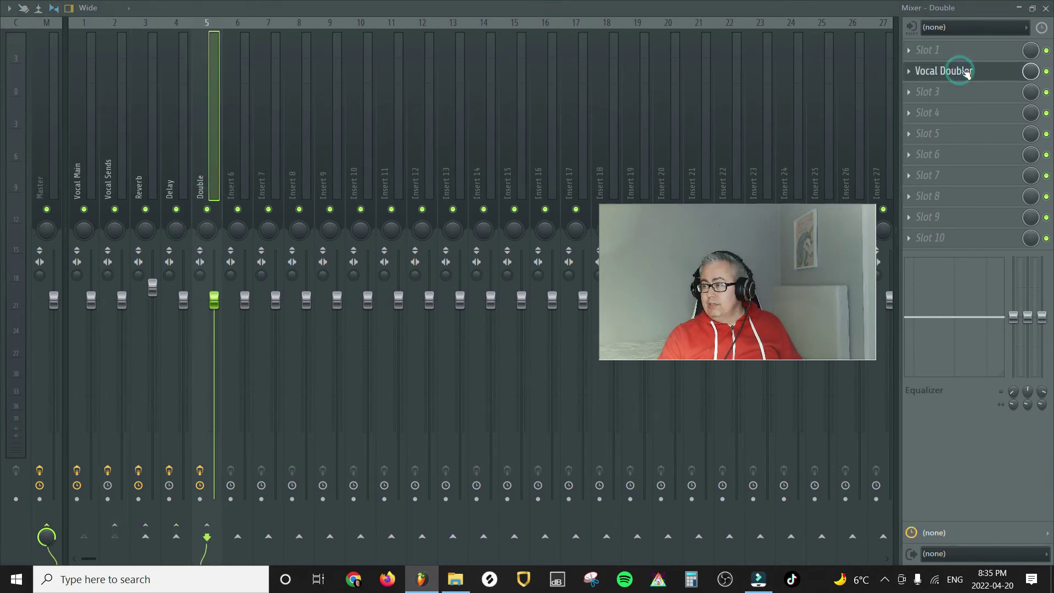
pyautogui.click(1019, 8)
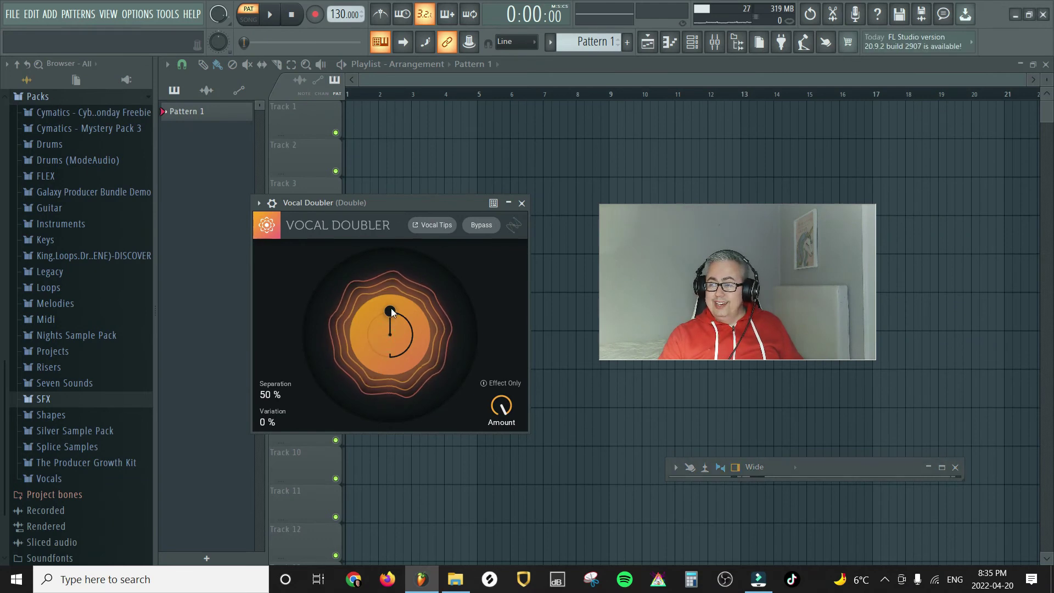
# Set the Vocal Doubler's separation to 100 % and its variation to 0 %, and close the plugin
pyautogui.moveTo(391, 310); pyautogui.dragTo(379, 364)
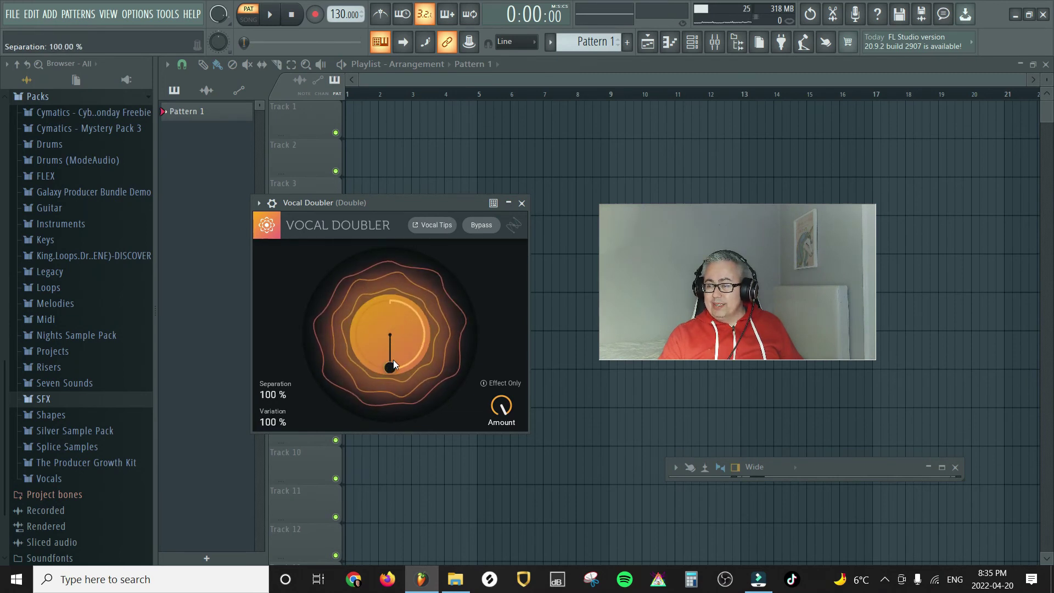
pyautogui.moveTo(385, 367); pyautogui.dragTo(382, 273)
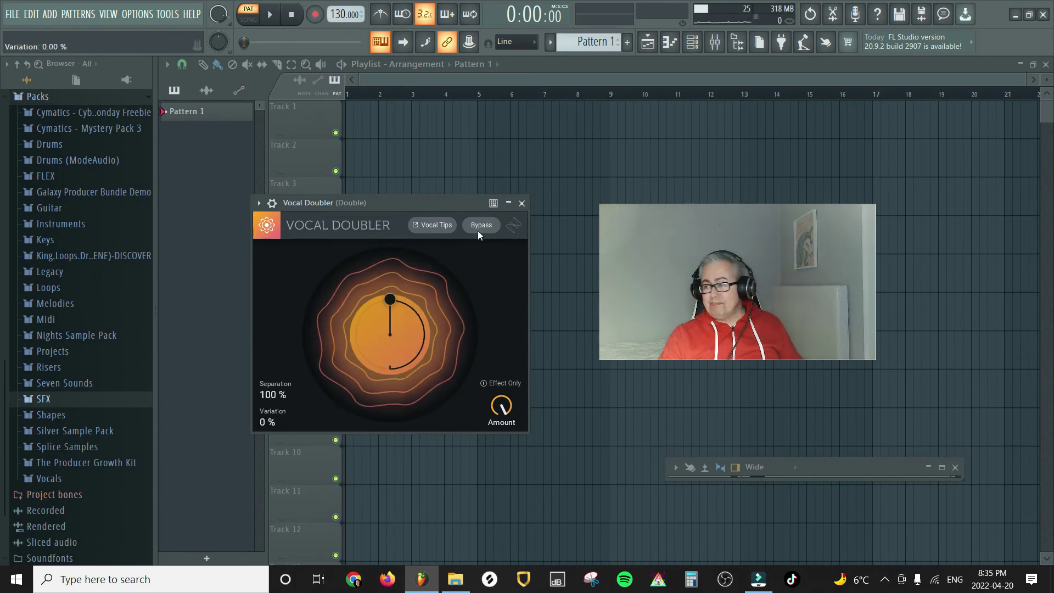
pyautogui.click(521, 203)
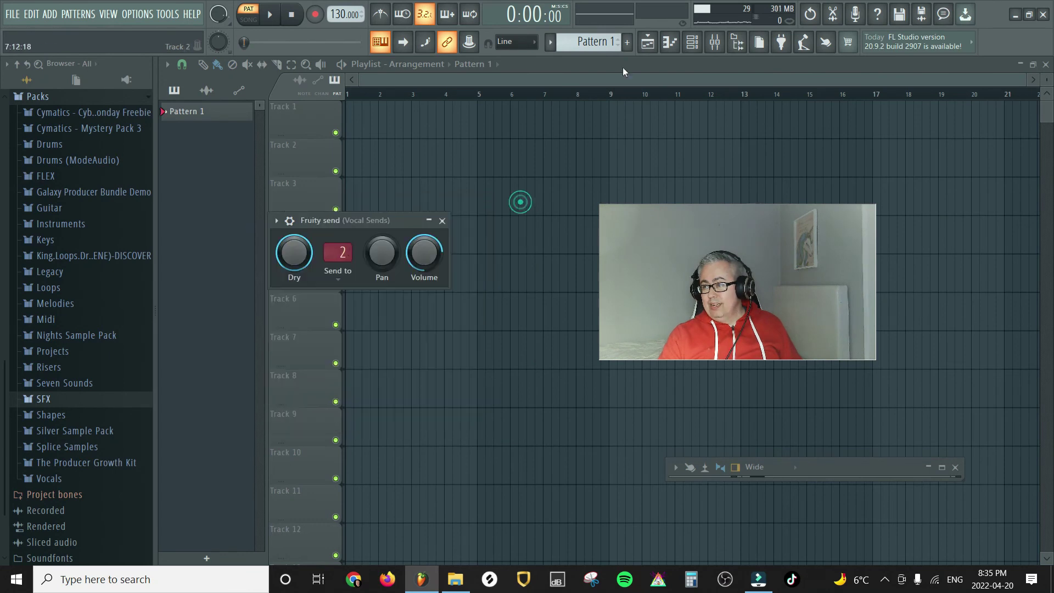
pyautogui.click(714, 44)
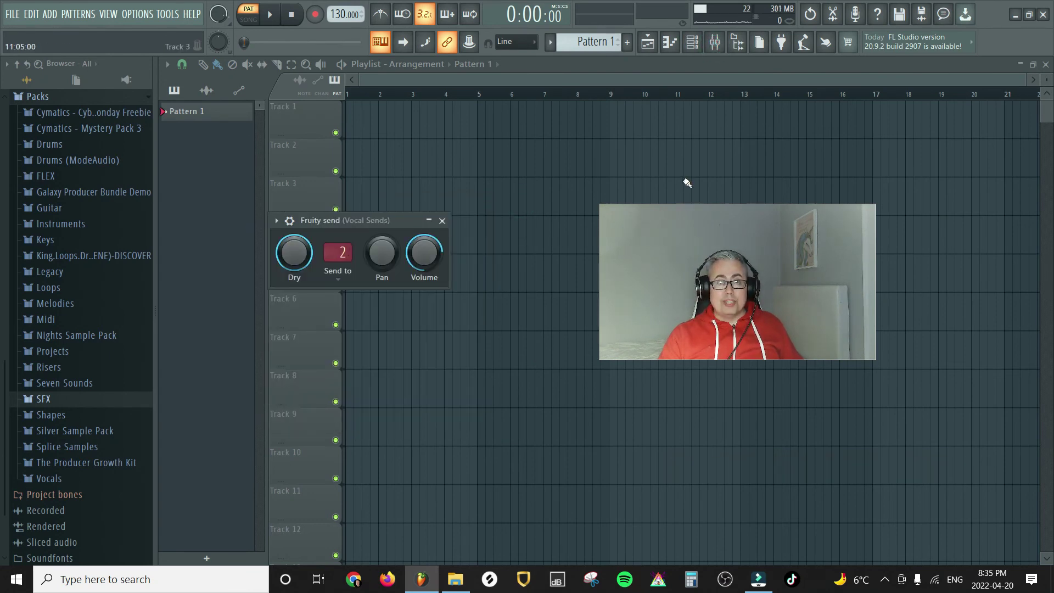